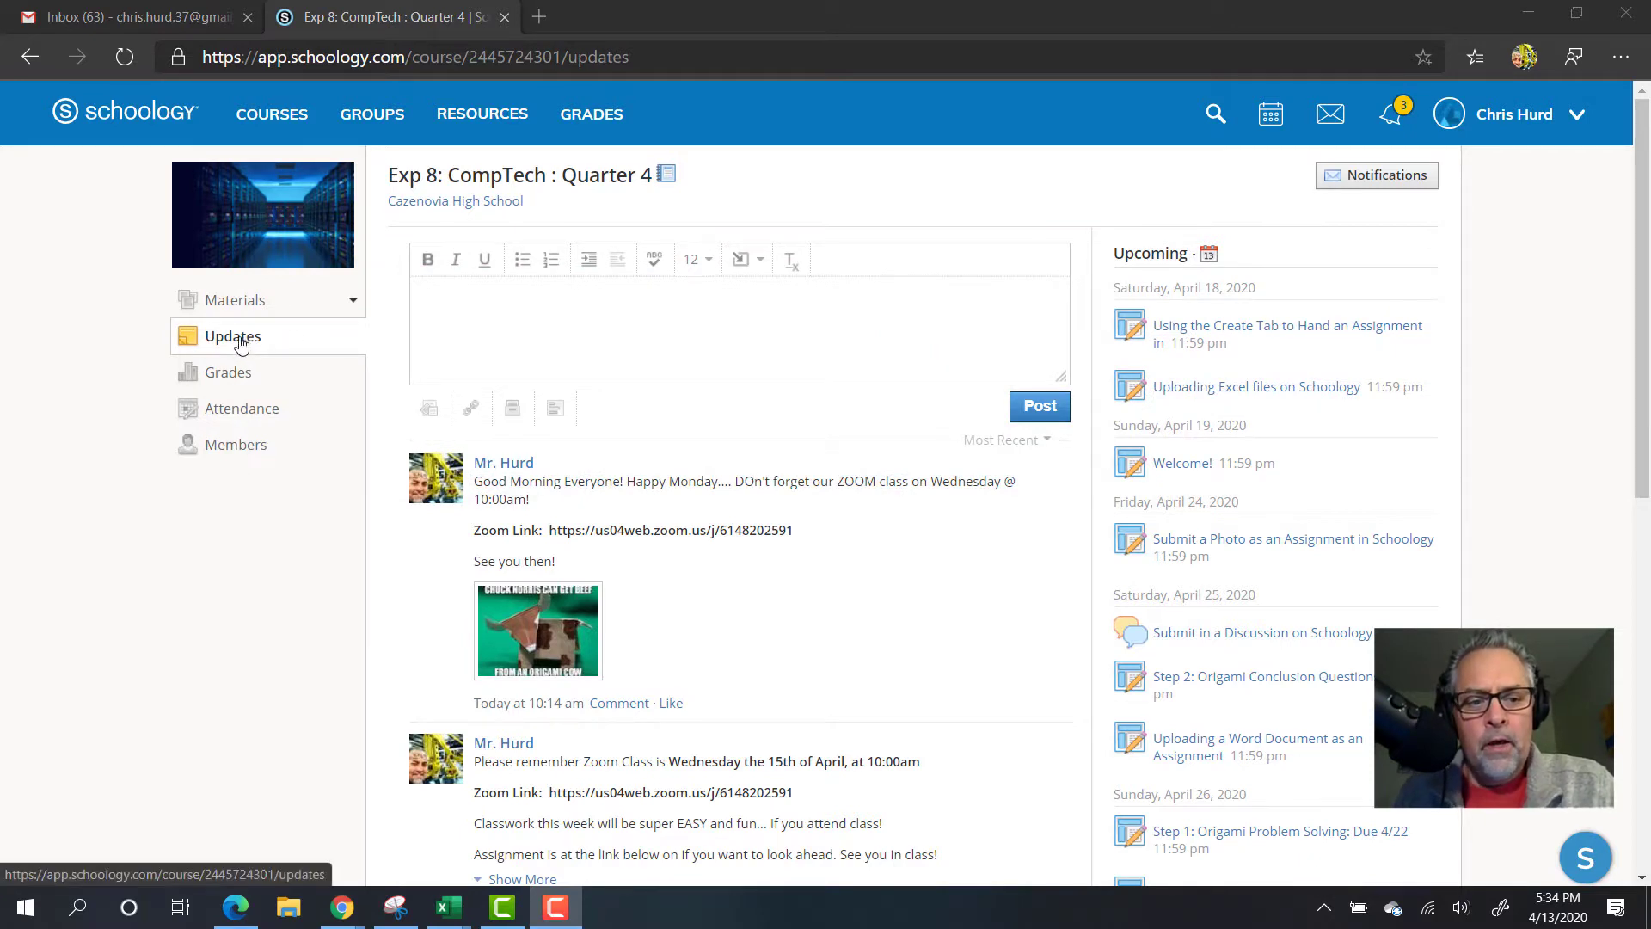
Go to the course Materials and open the Practice Assignments folder
click(238, 305)
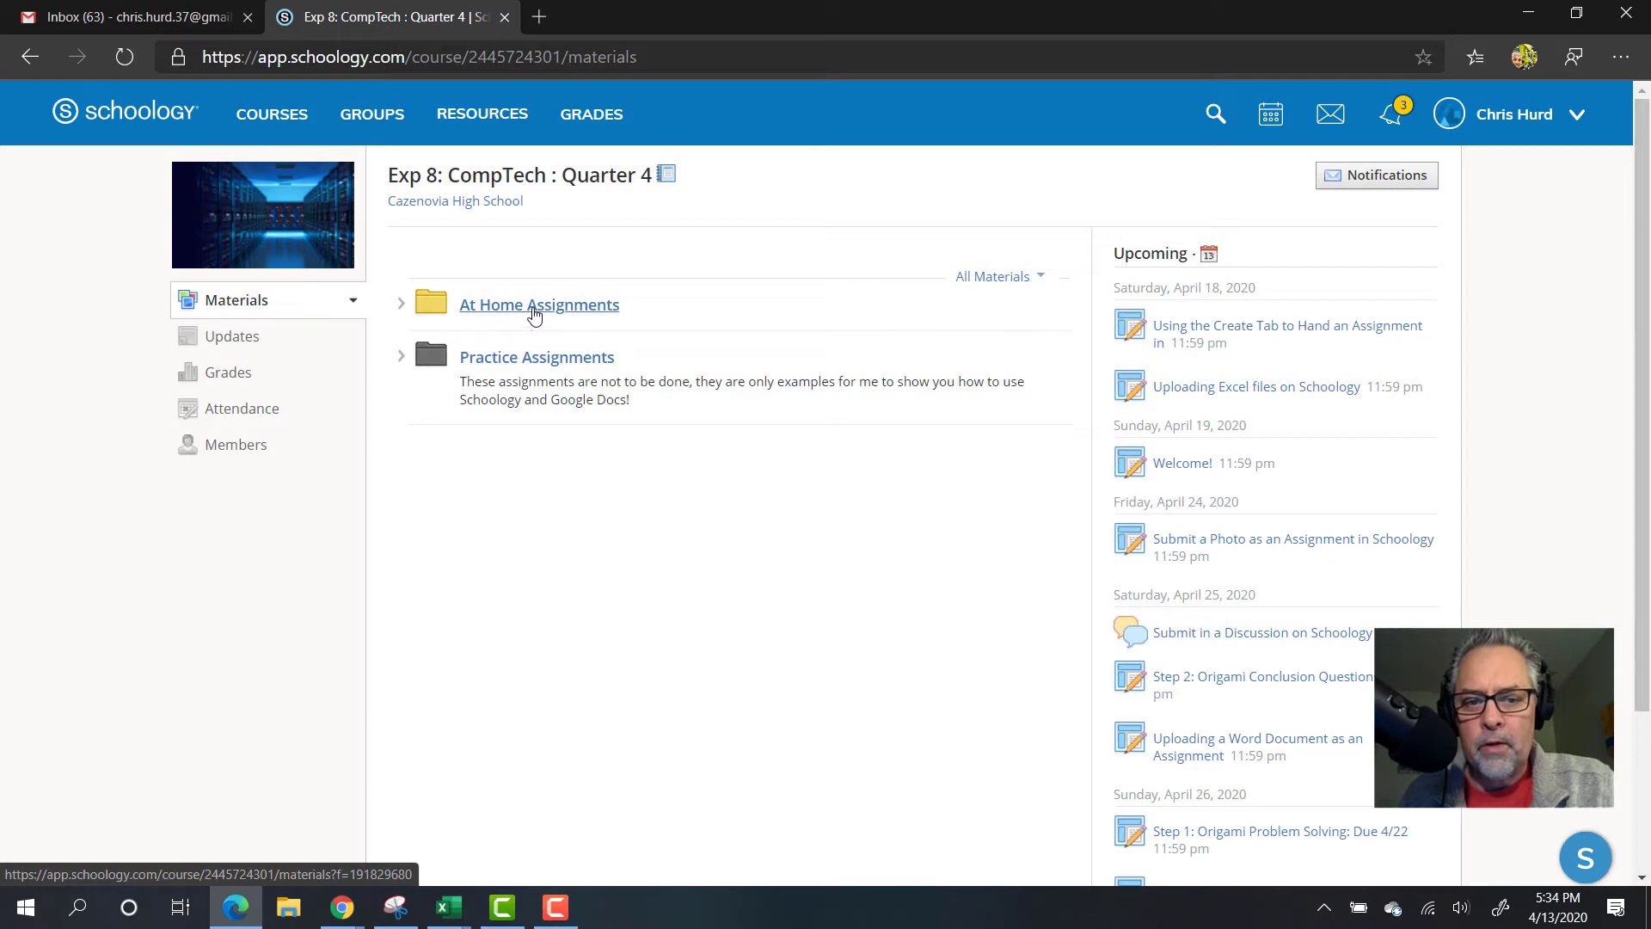
click(533, 362)
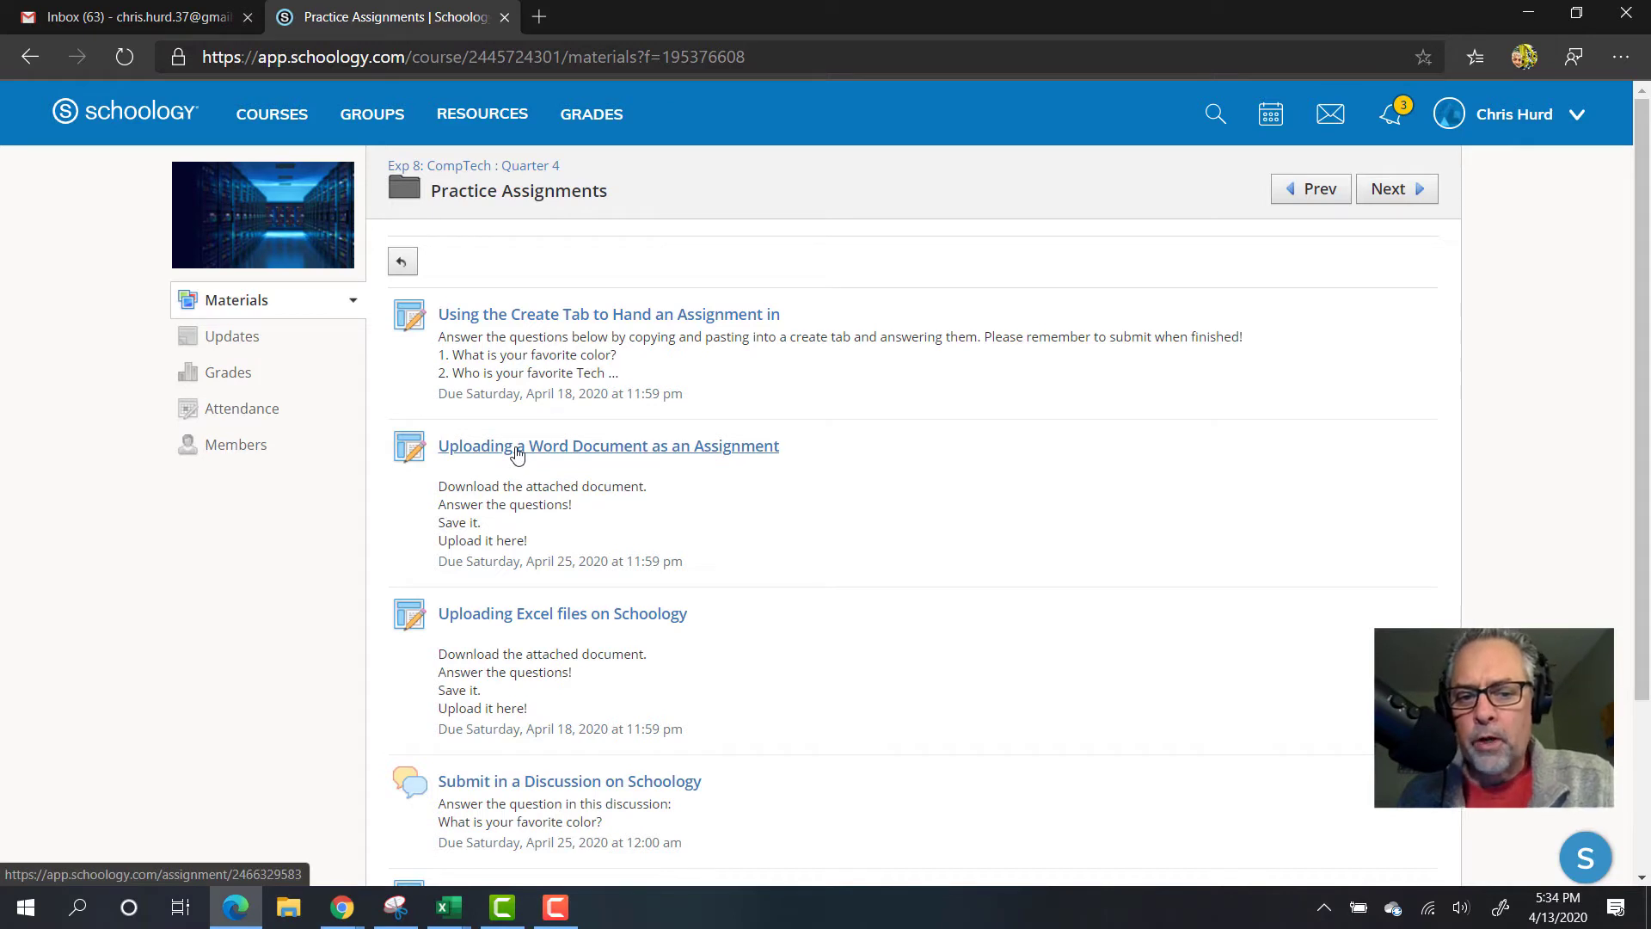
Open 'Uploading a Word Document as an Assignment' and download Test Project Word Doc.docx
click(523, 455)
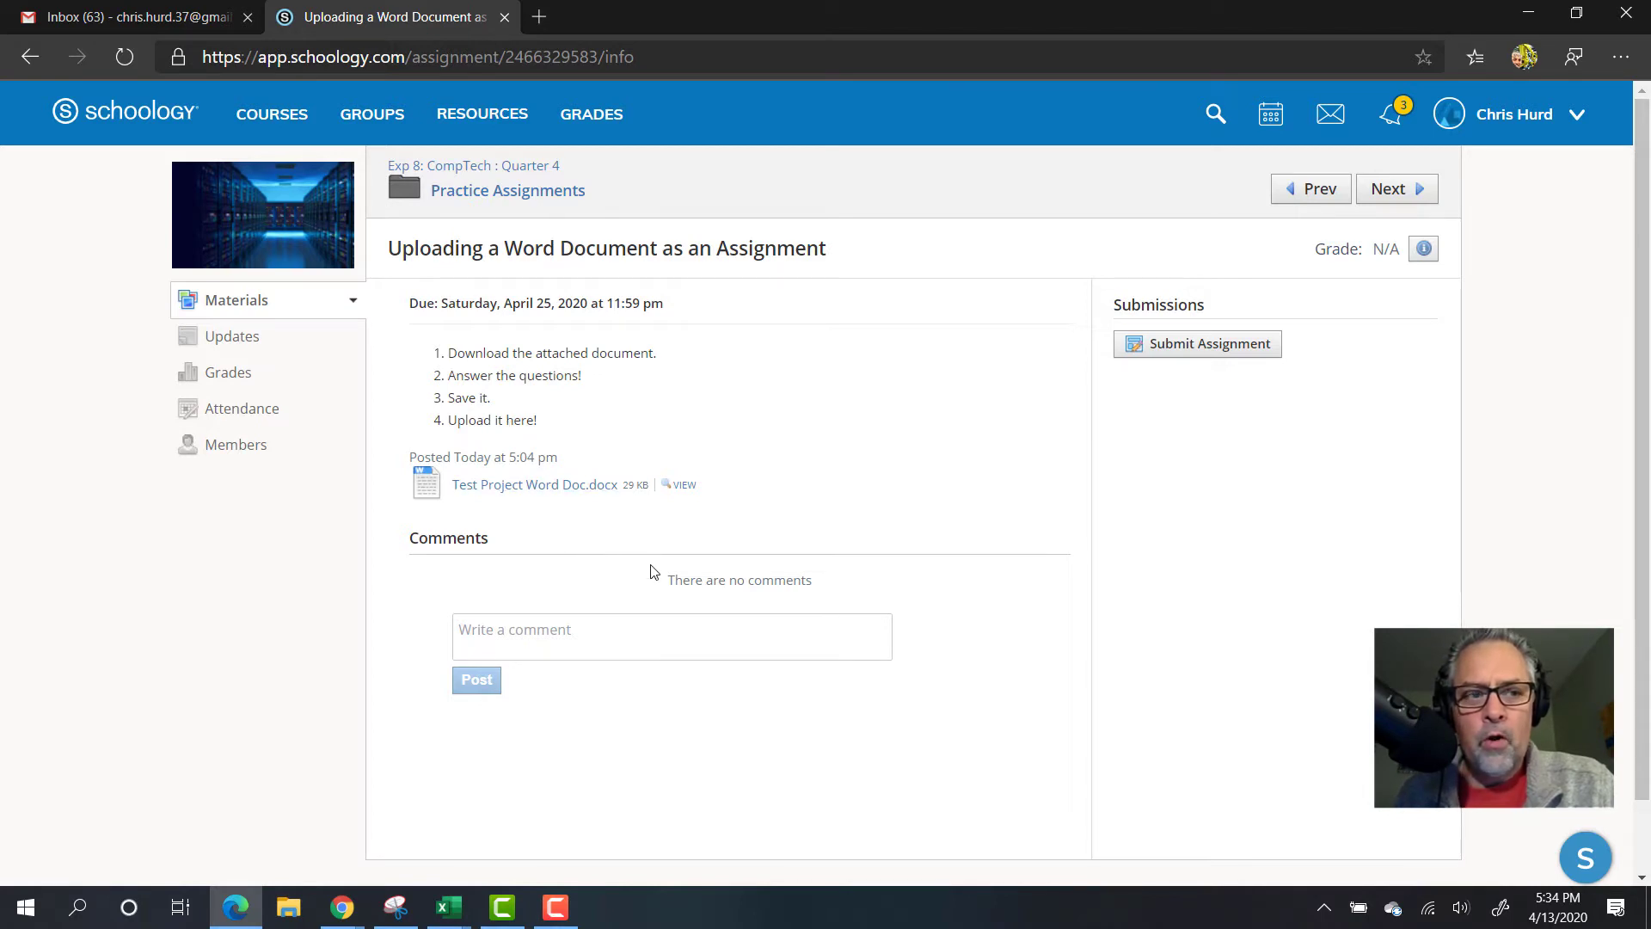
click(538, 484)
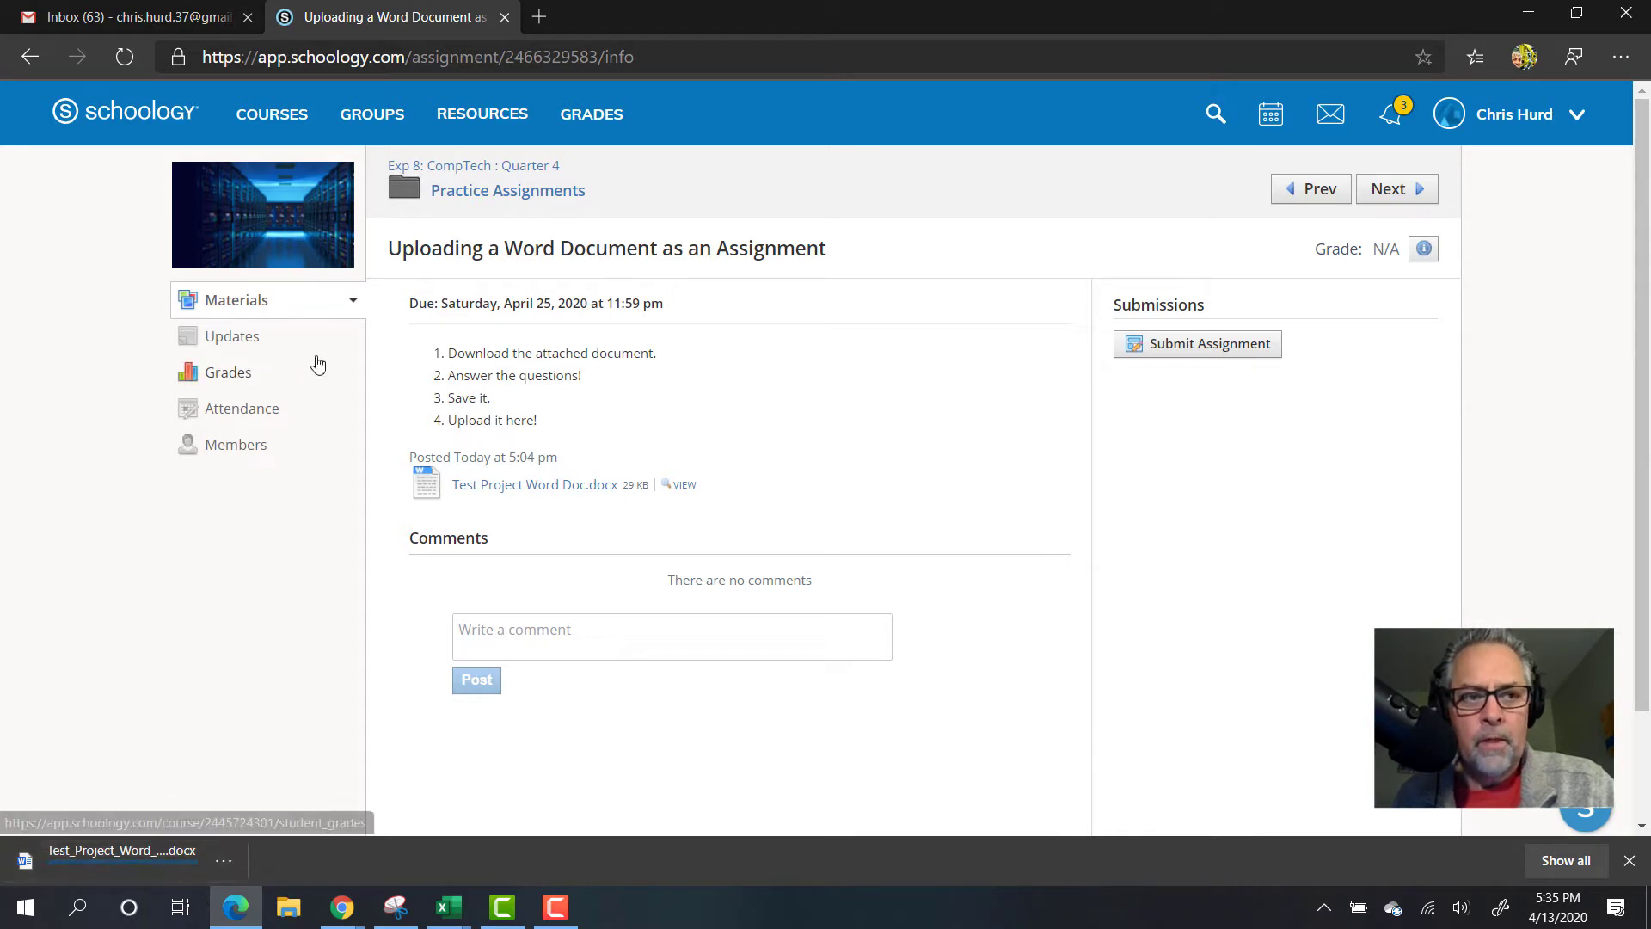
From the Gmail tab, launch Google Drive through the Google apps menu
click(137, 22)
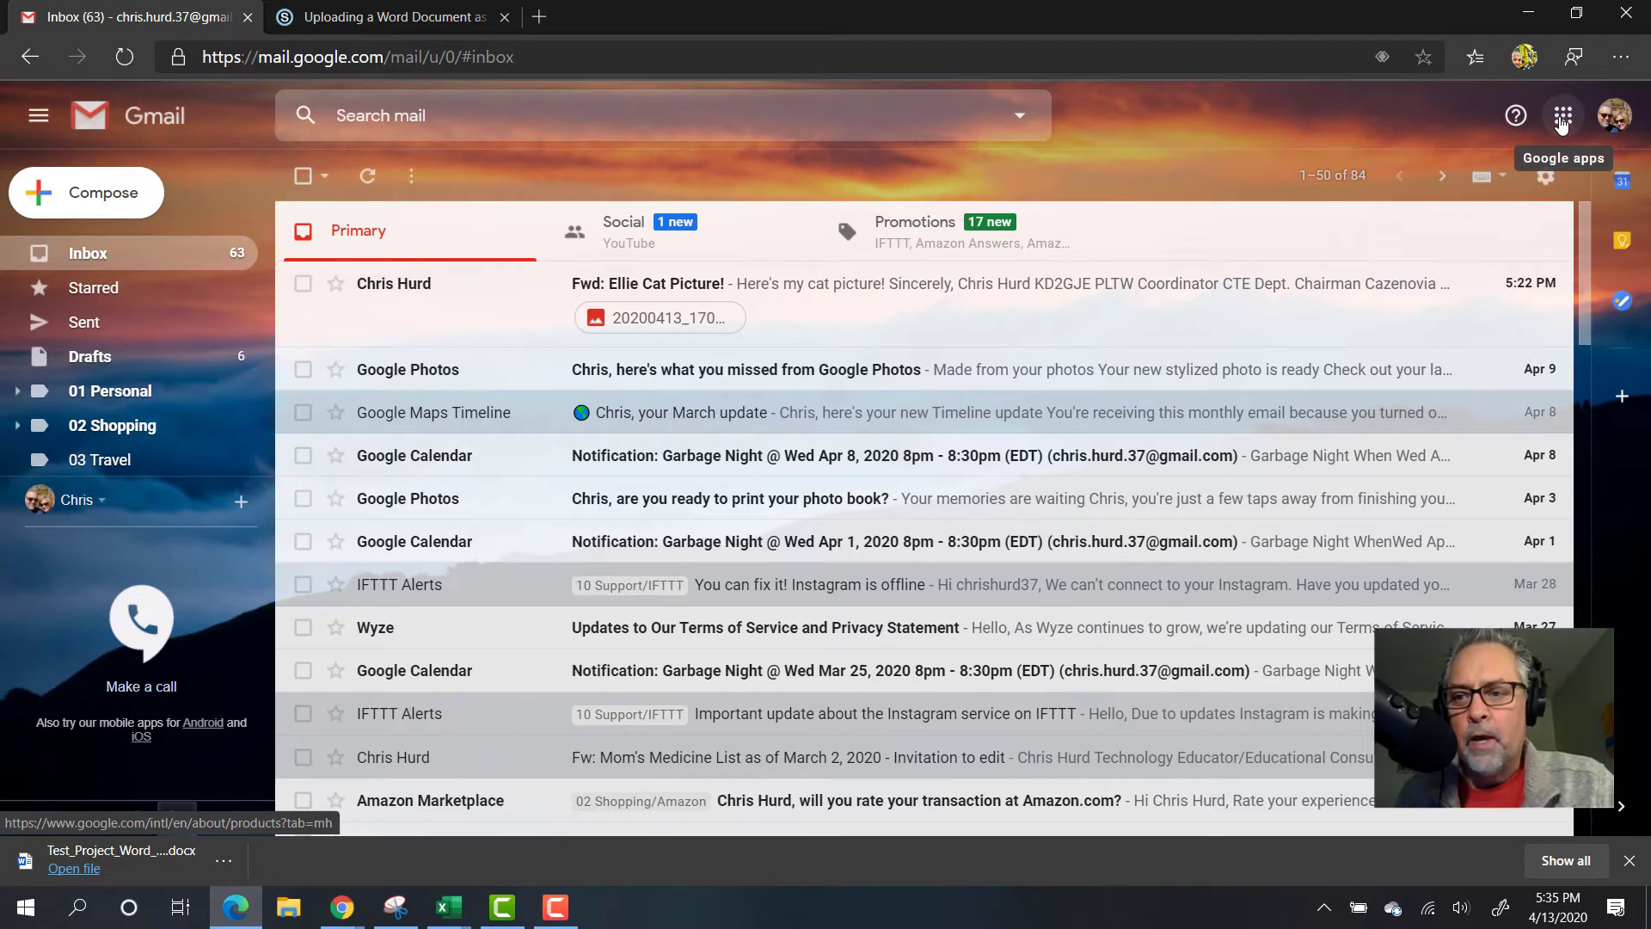
click(1562, 123)
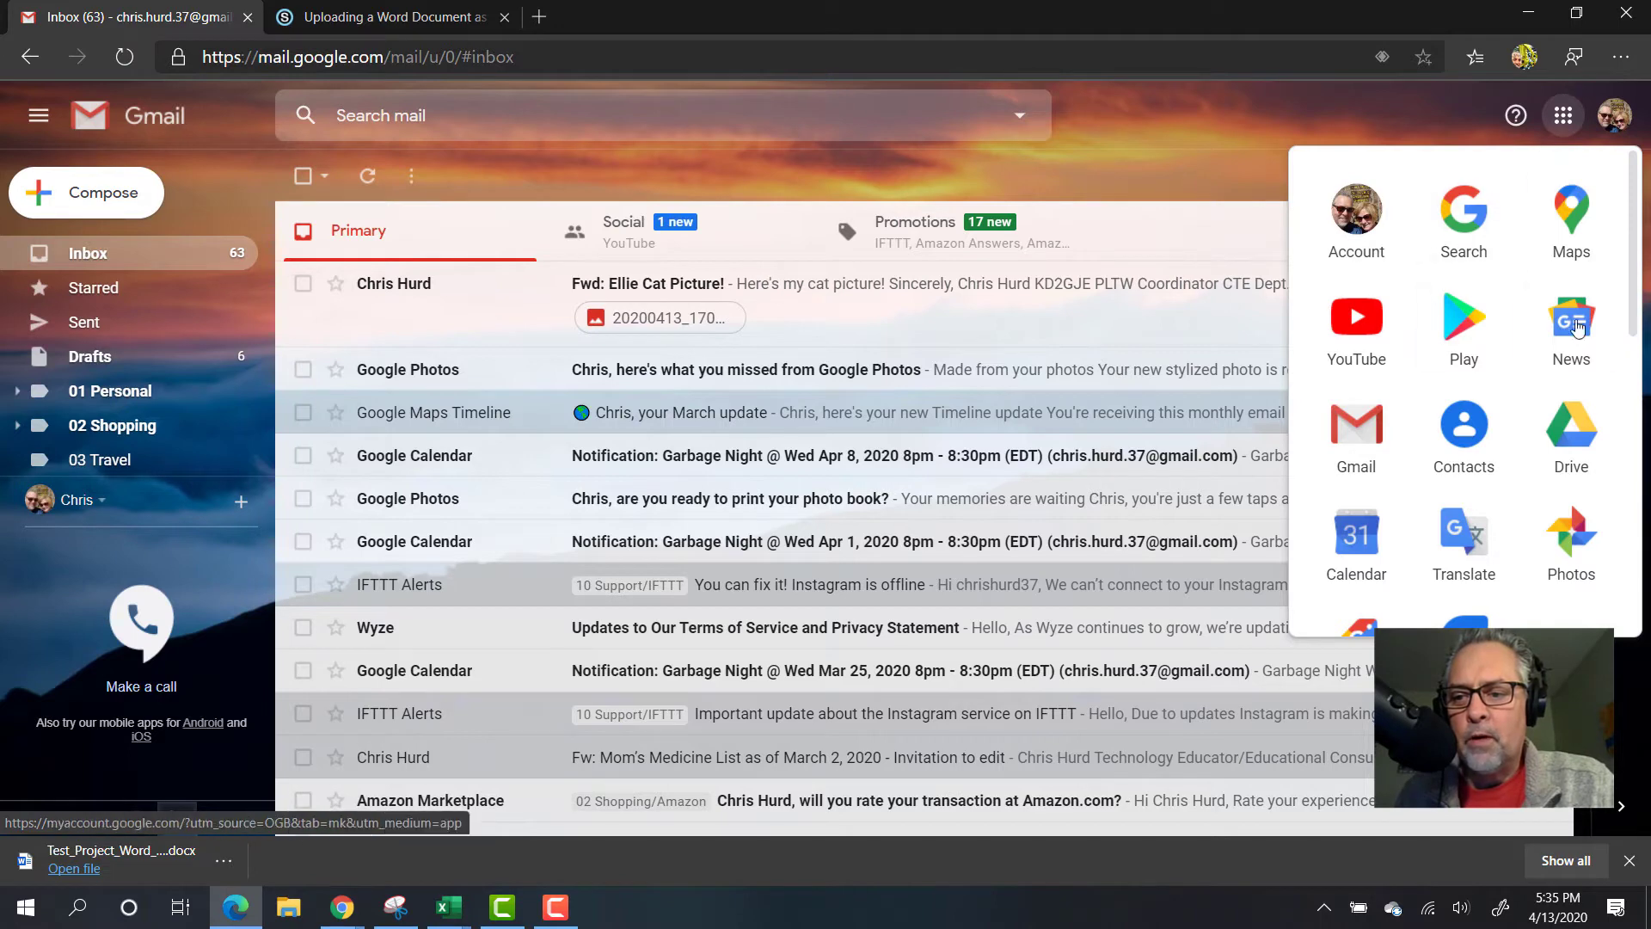
click(1572, 423)
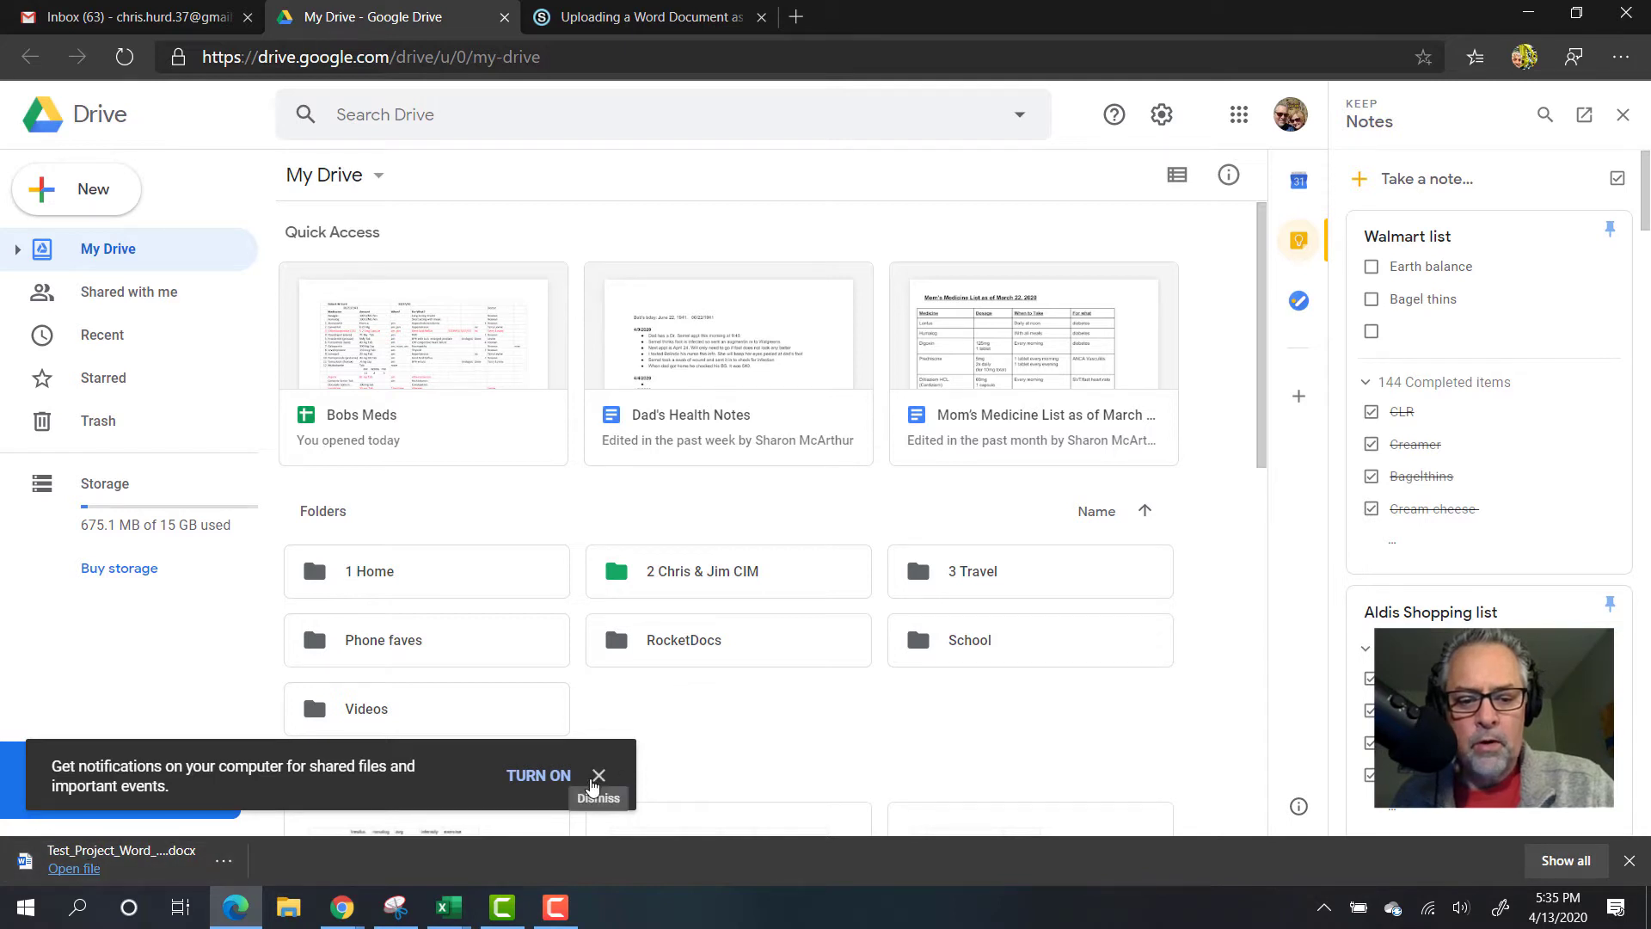
Drag the downloaded Test_Project_Word_Doc.docx from the download bar into My Drive
click(598, 775)
click(92, 872)
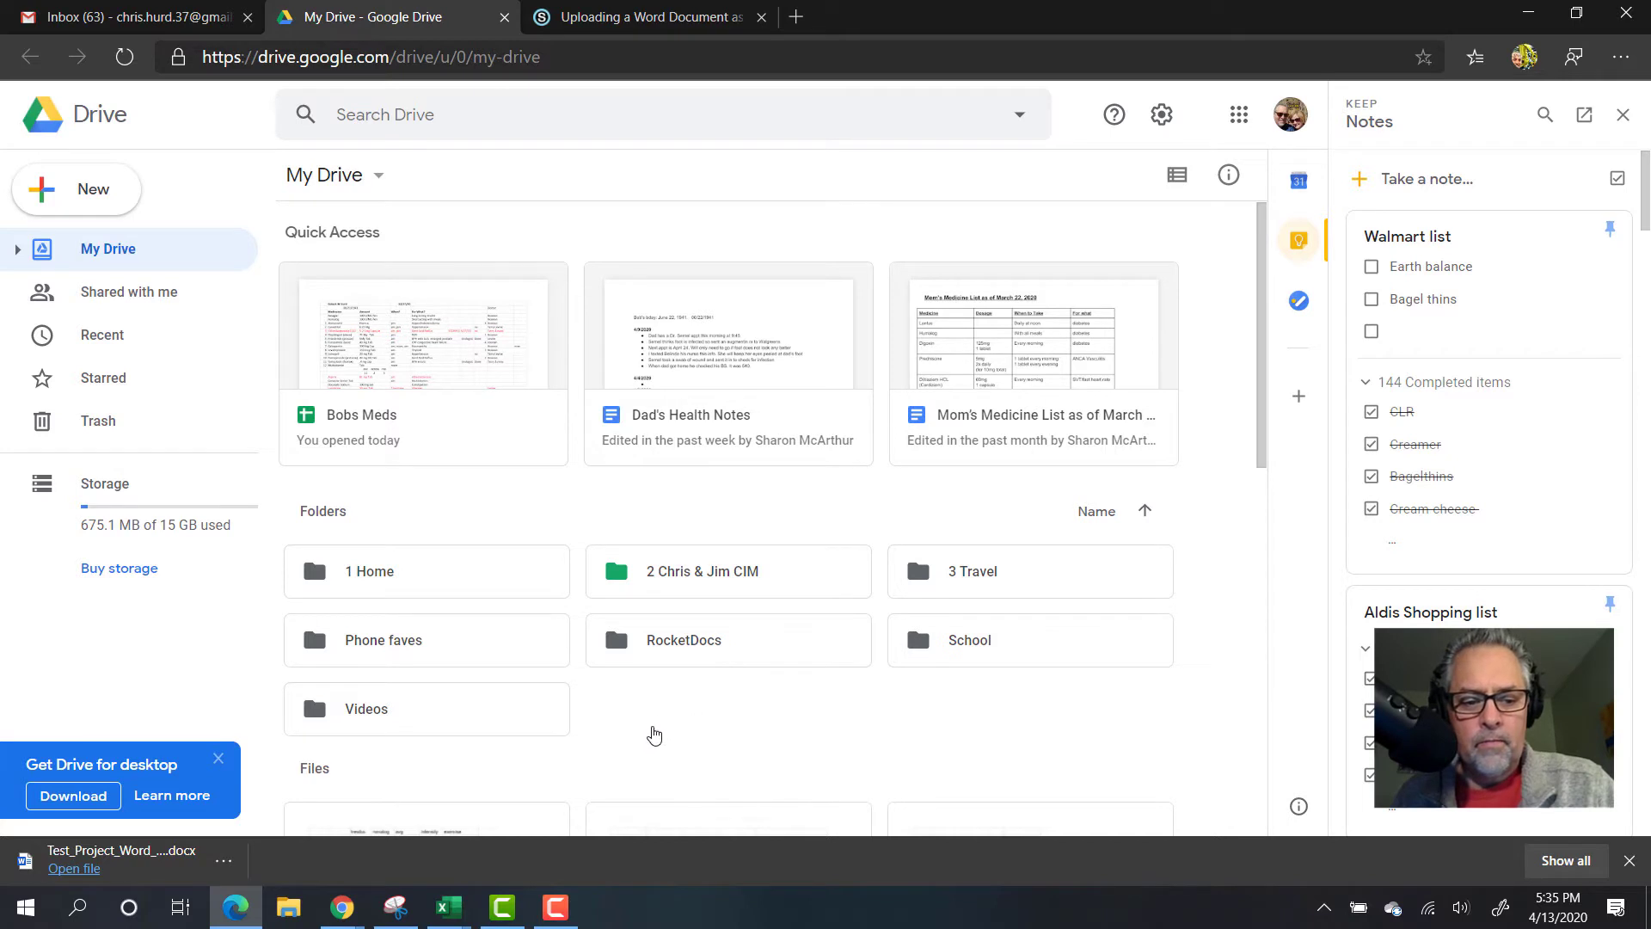
click(222, 864)
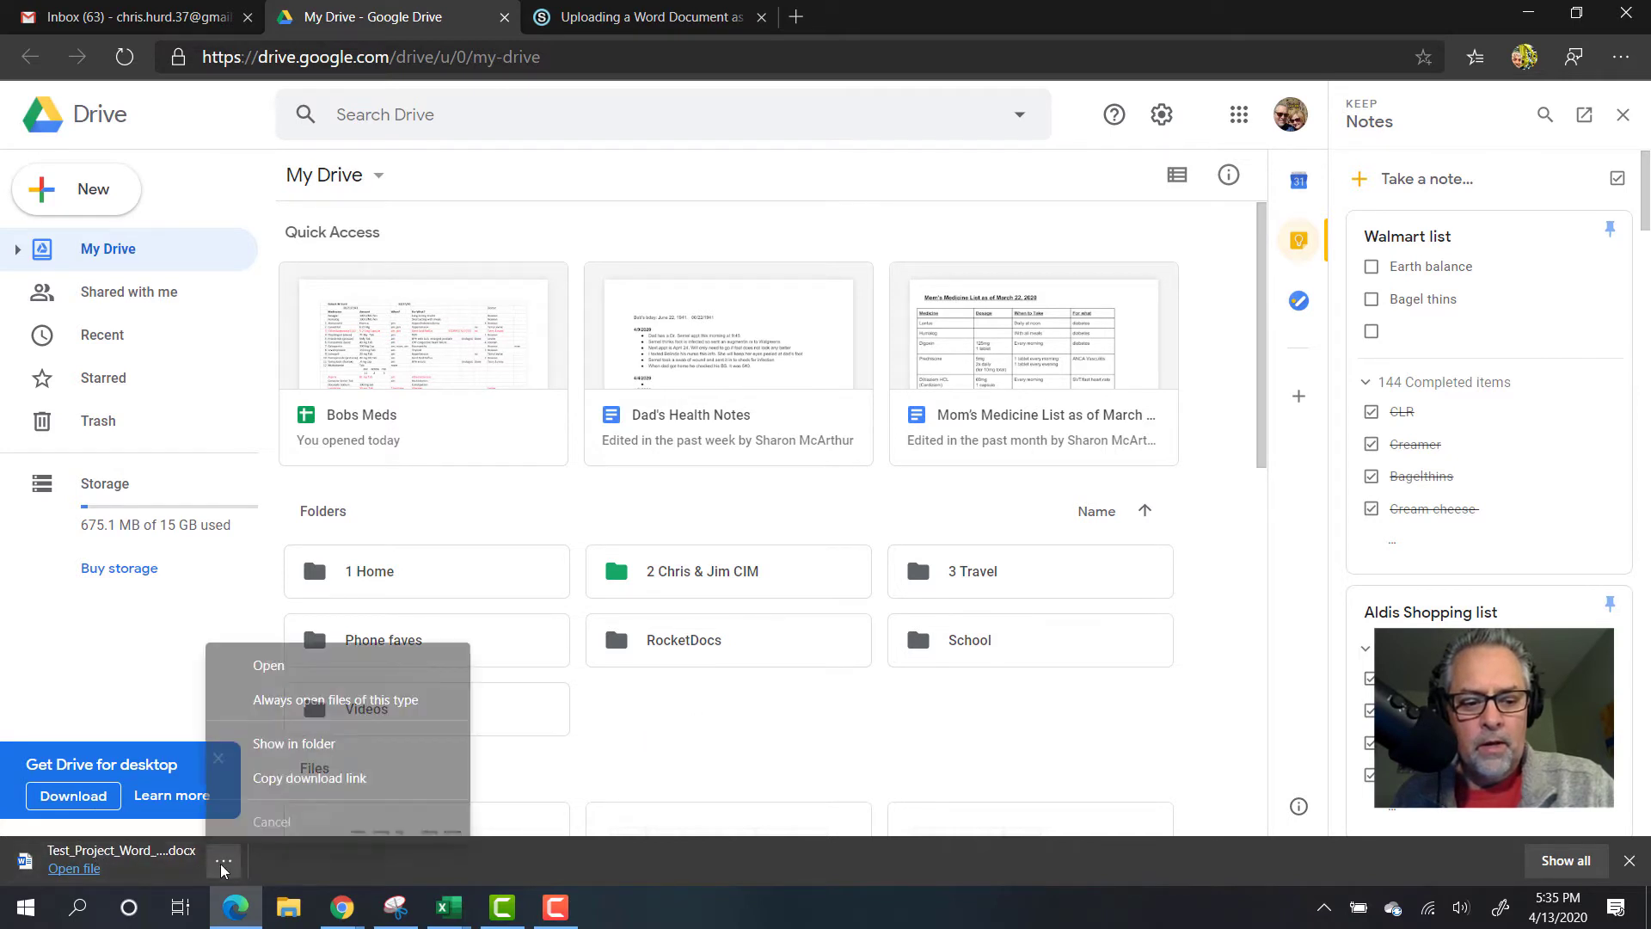
drag(150, 865, 725, 722)
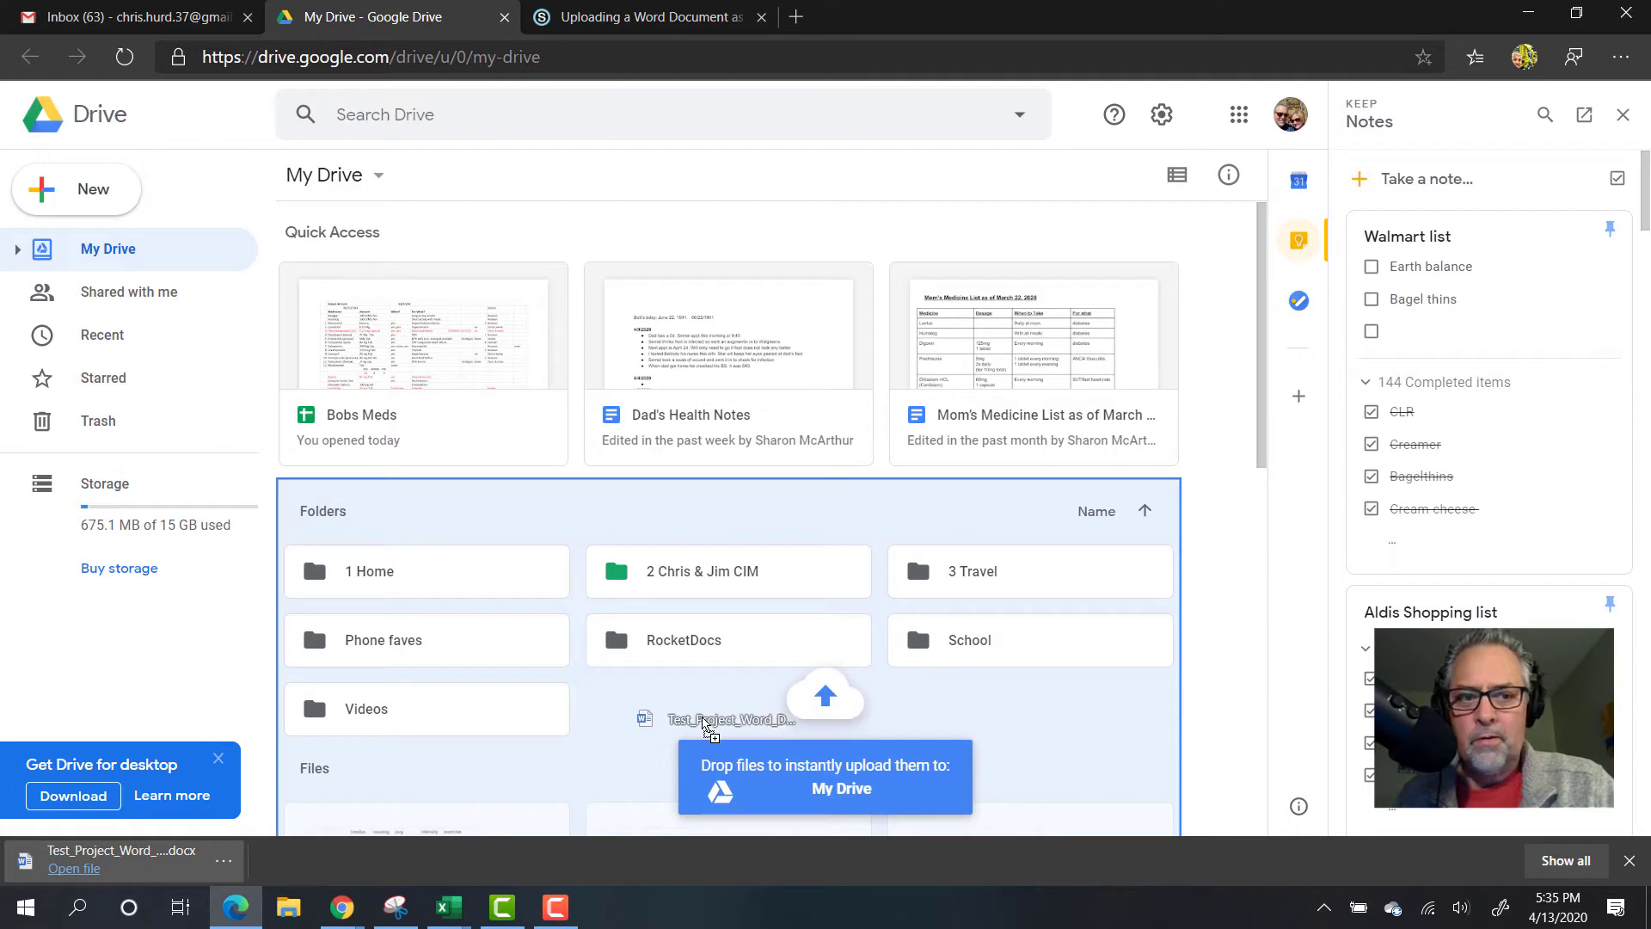
drag(726, 722, 707, 729)
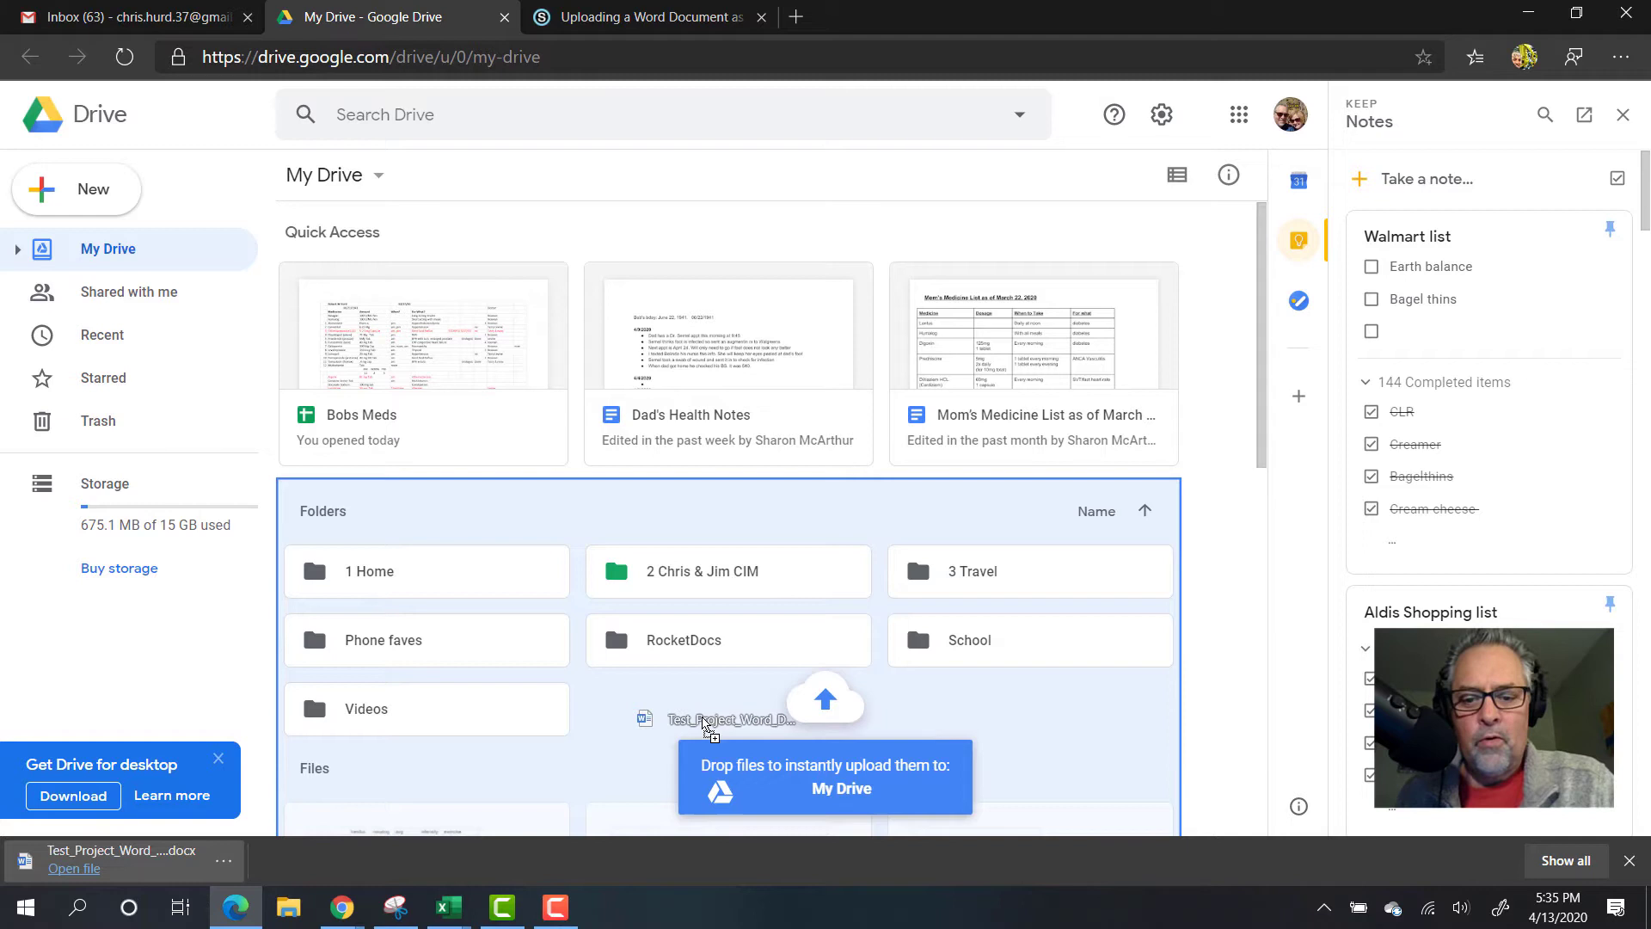
drag(703, 718, 703, 719)
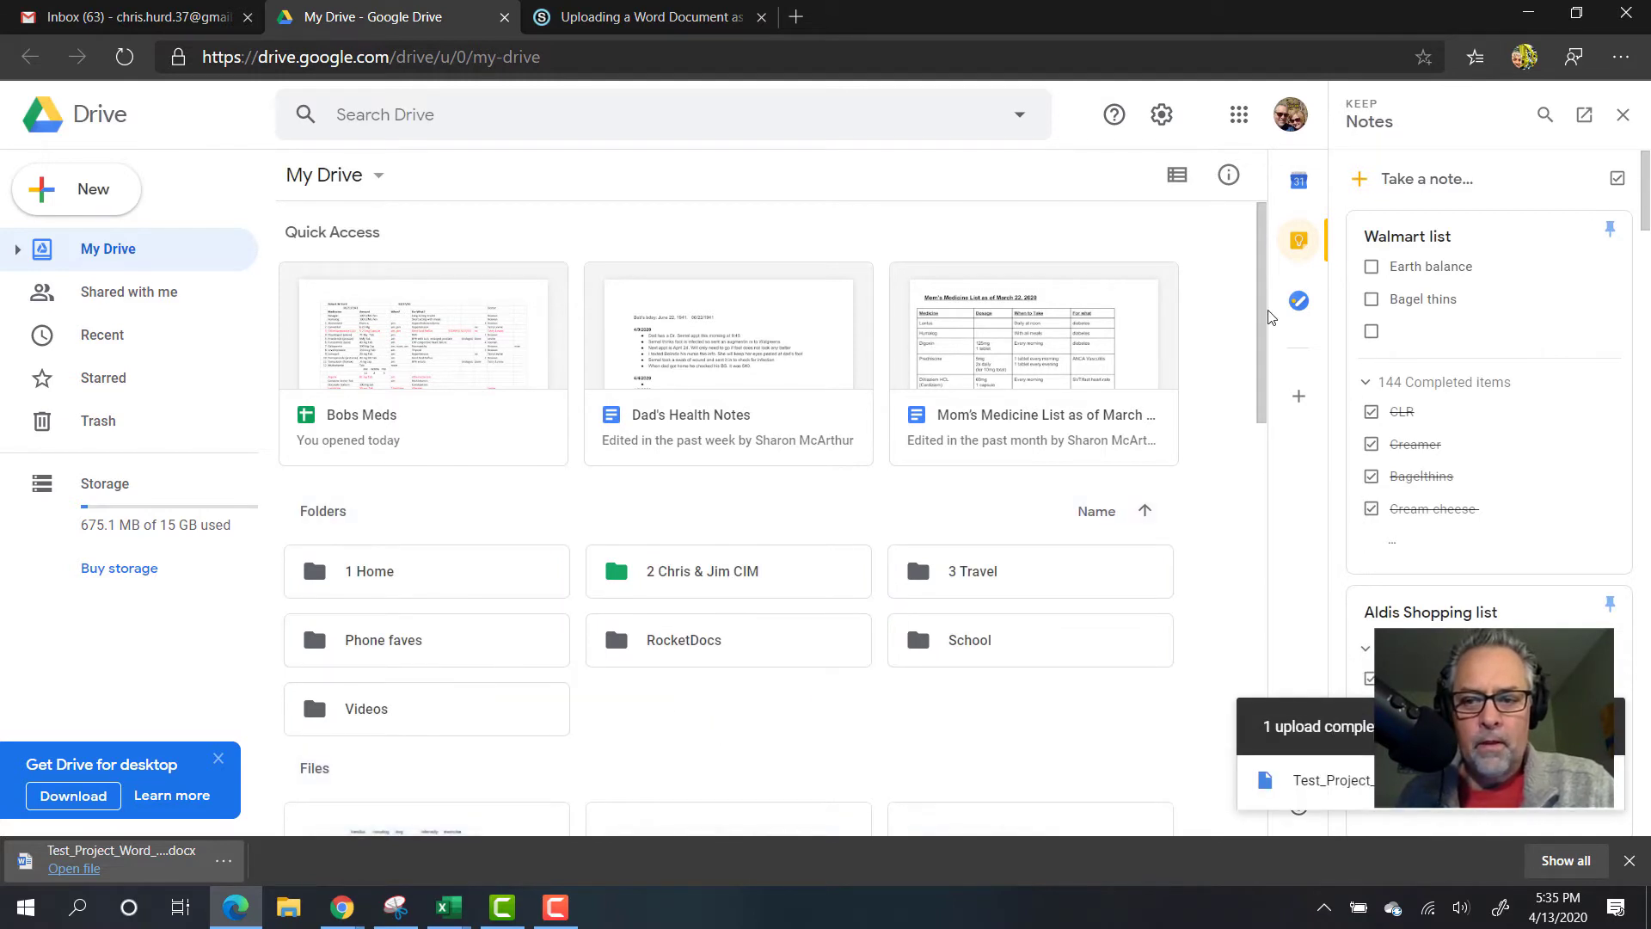
drag(1263, 331, 1236, 736)
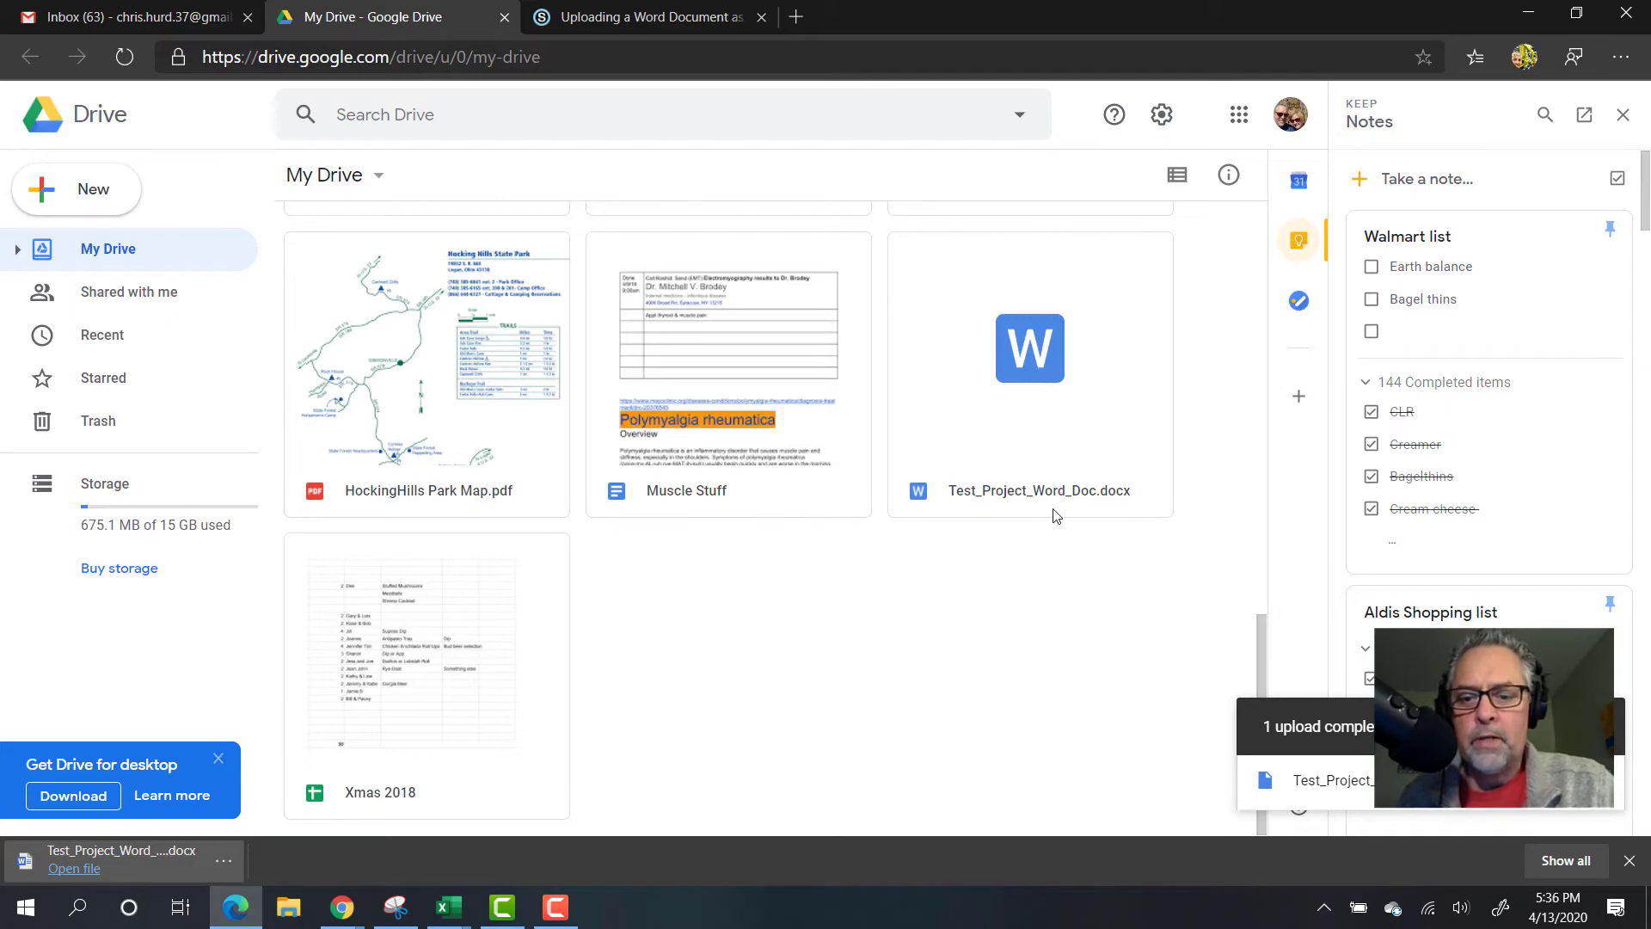
click(1033, 336)
Preview Test_Project_Word_Doc.docx and open it with Google Docs for editing
double_click(1033, 335)
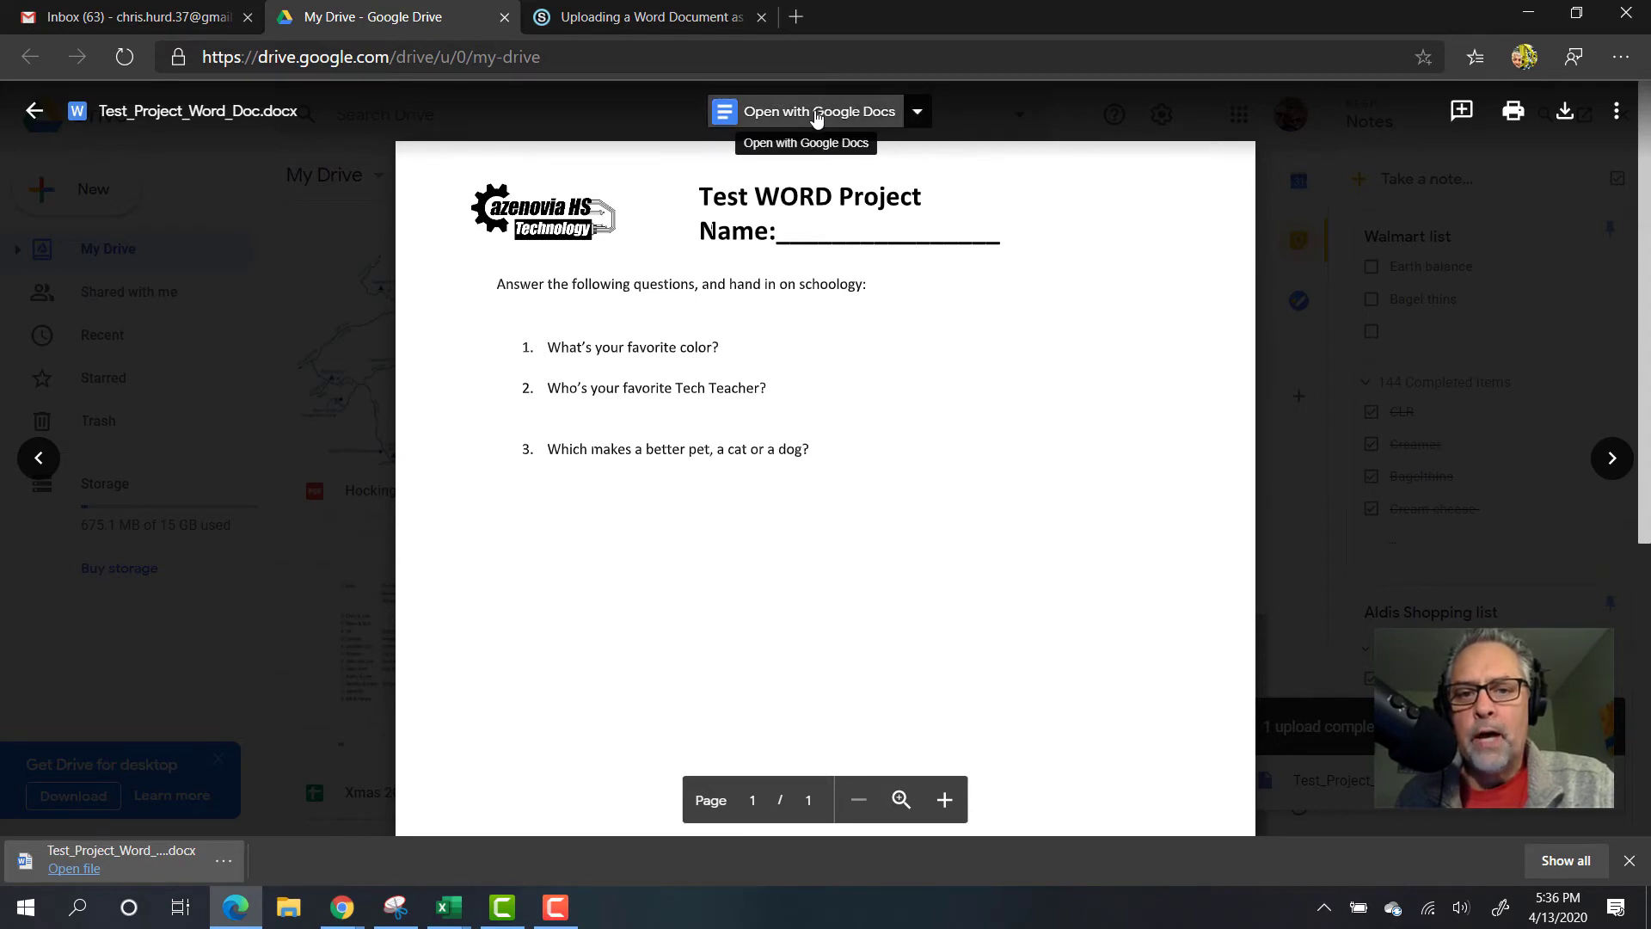
click(815, 117)
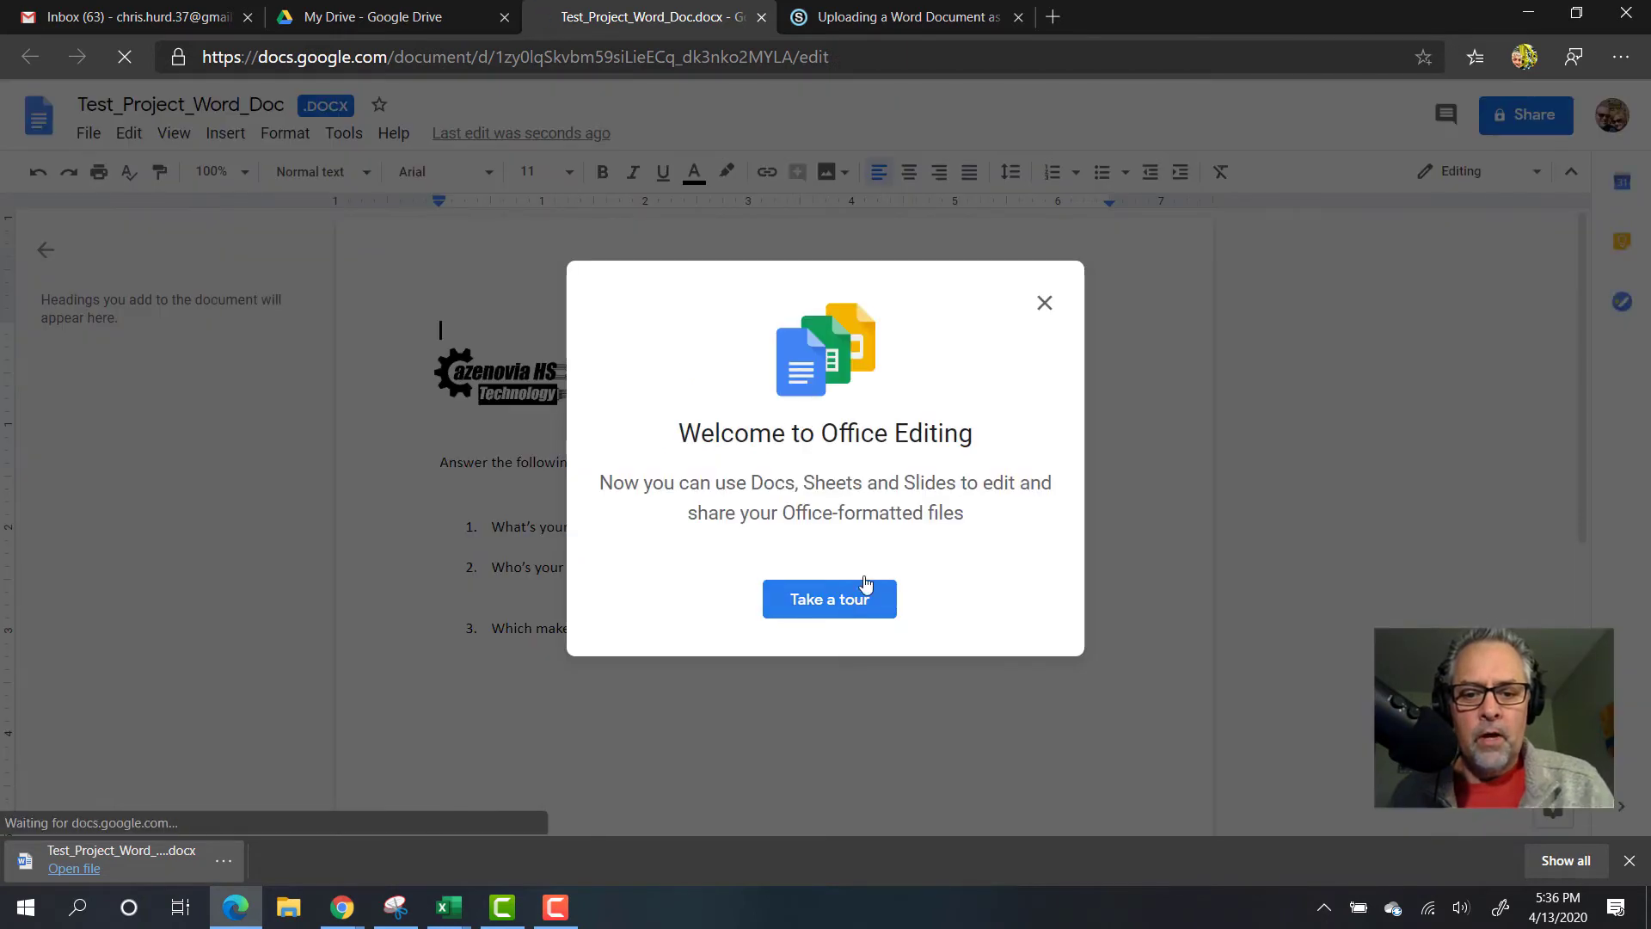
click(1040, 310)
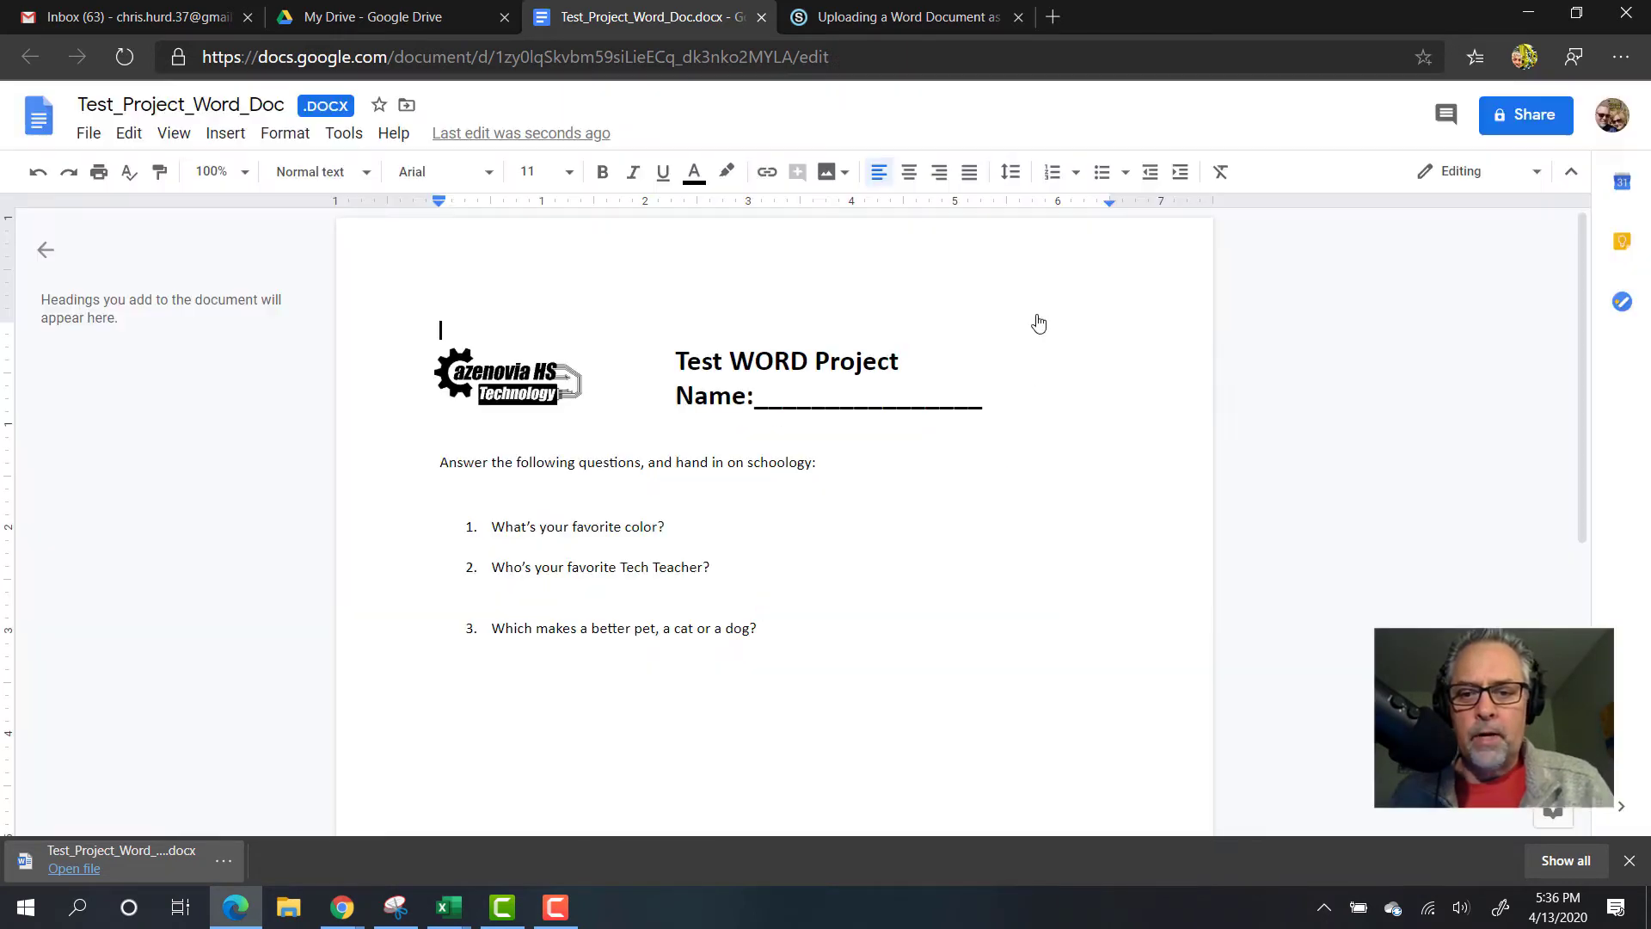
click(671, 531)
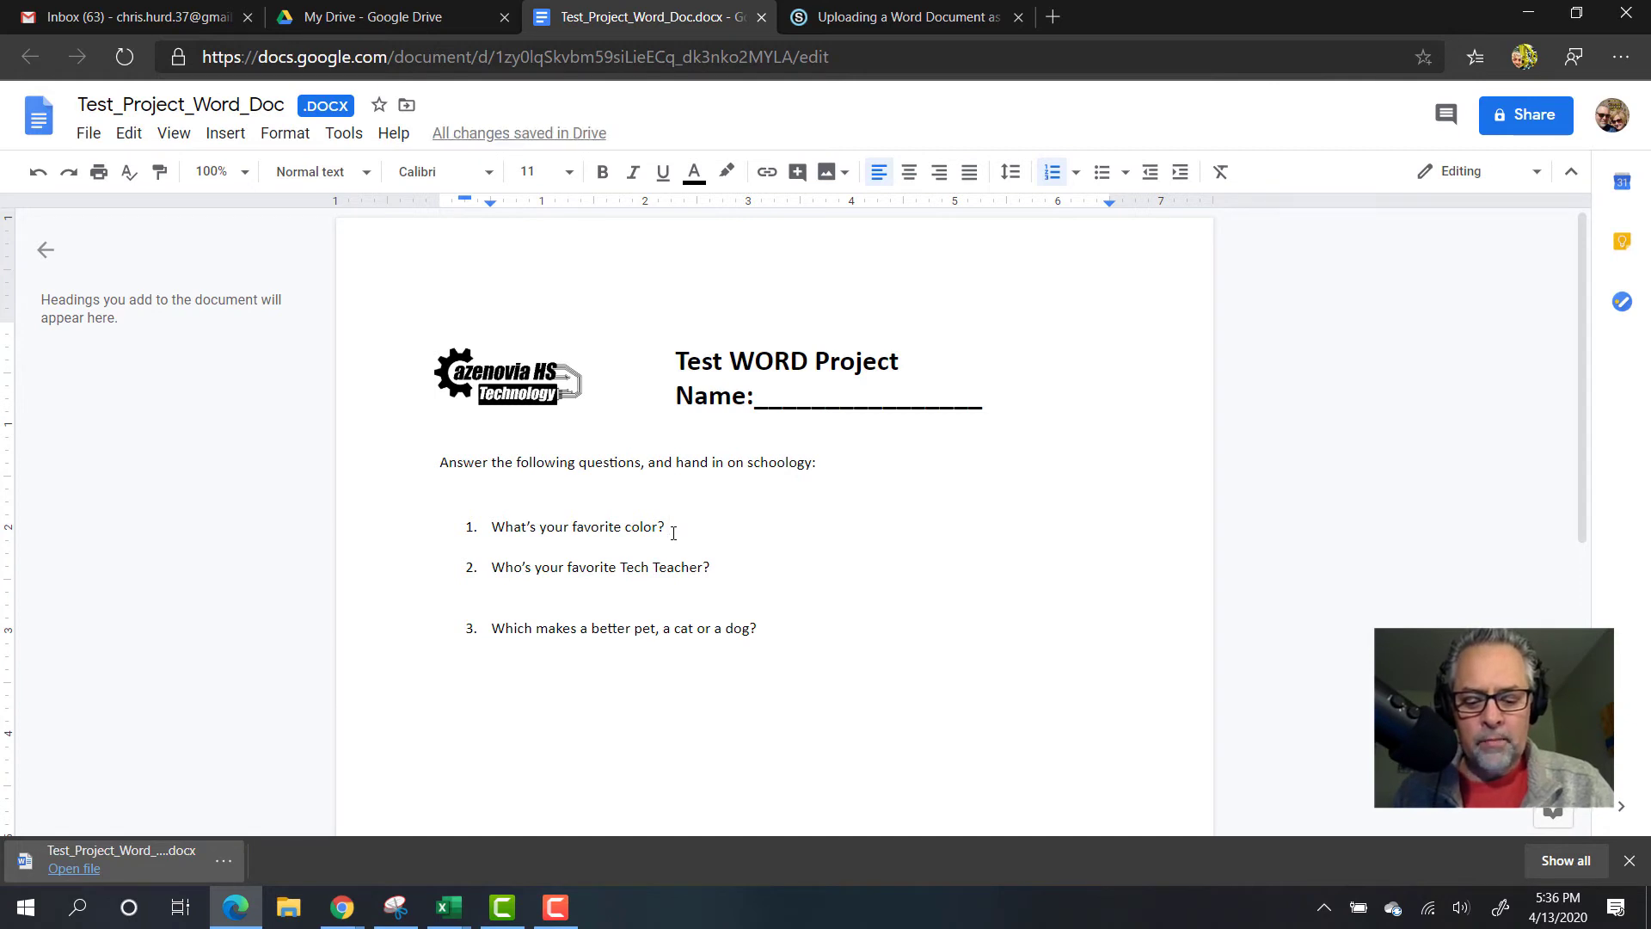
text(R)
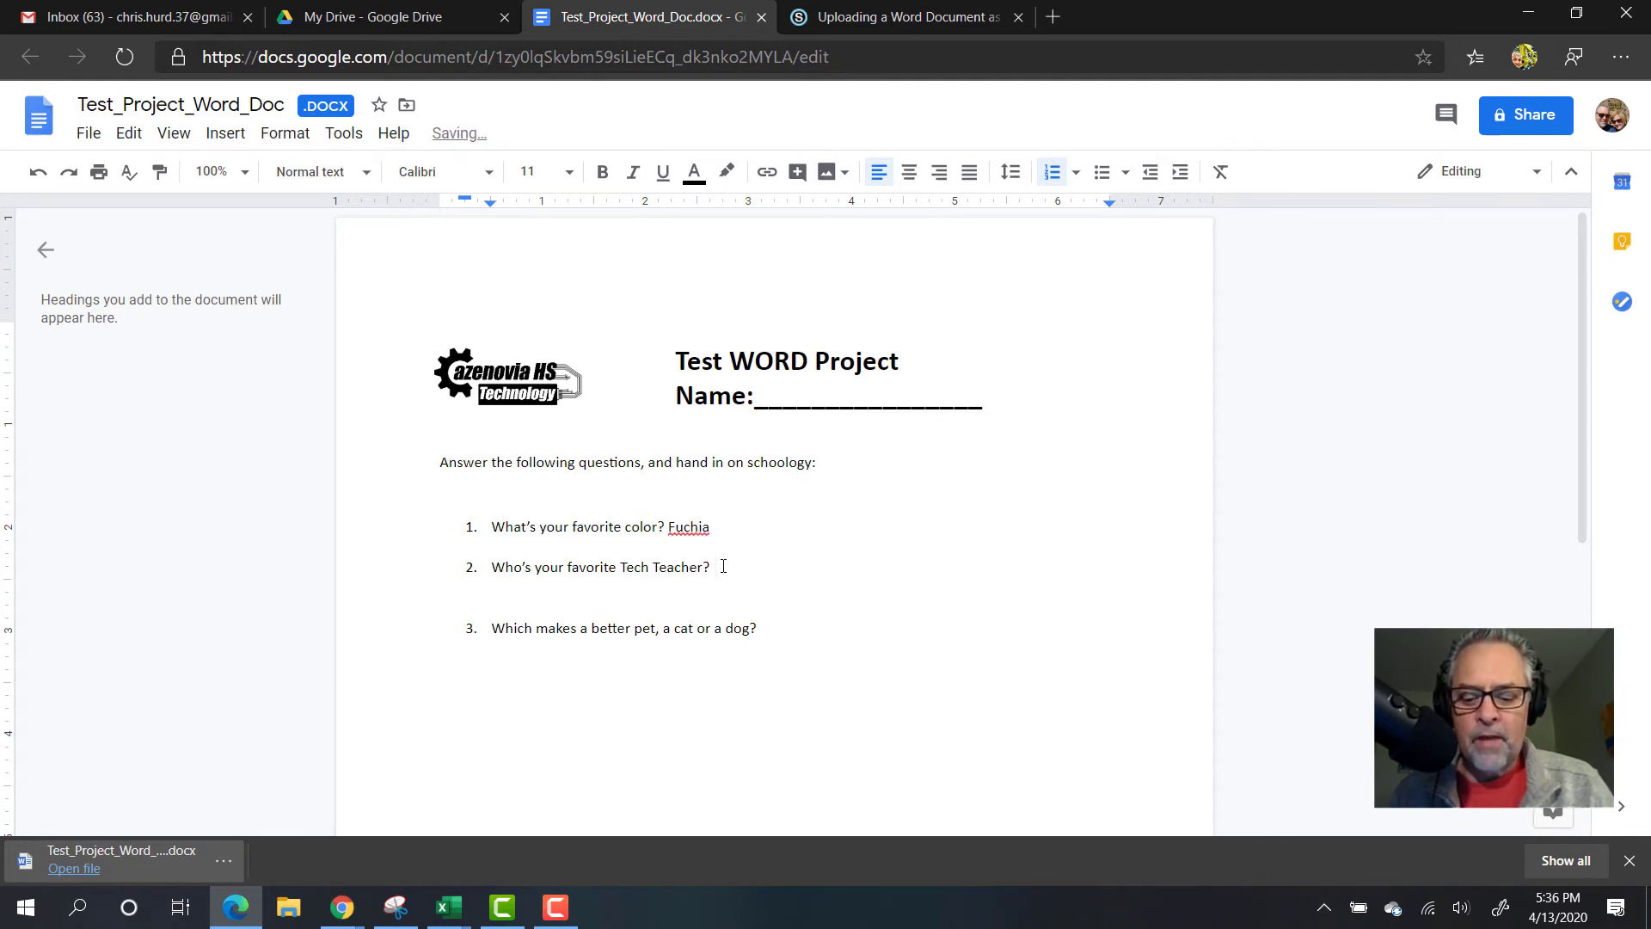
text( Mr. Hurd)
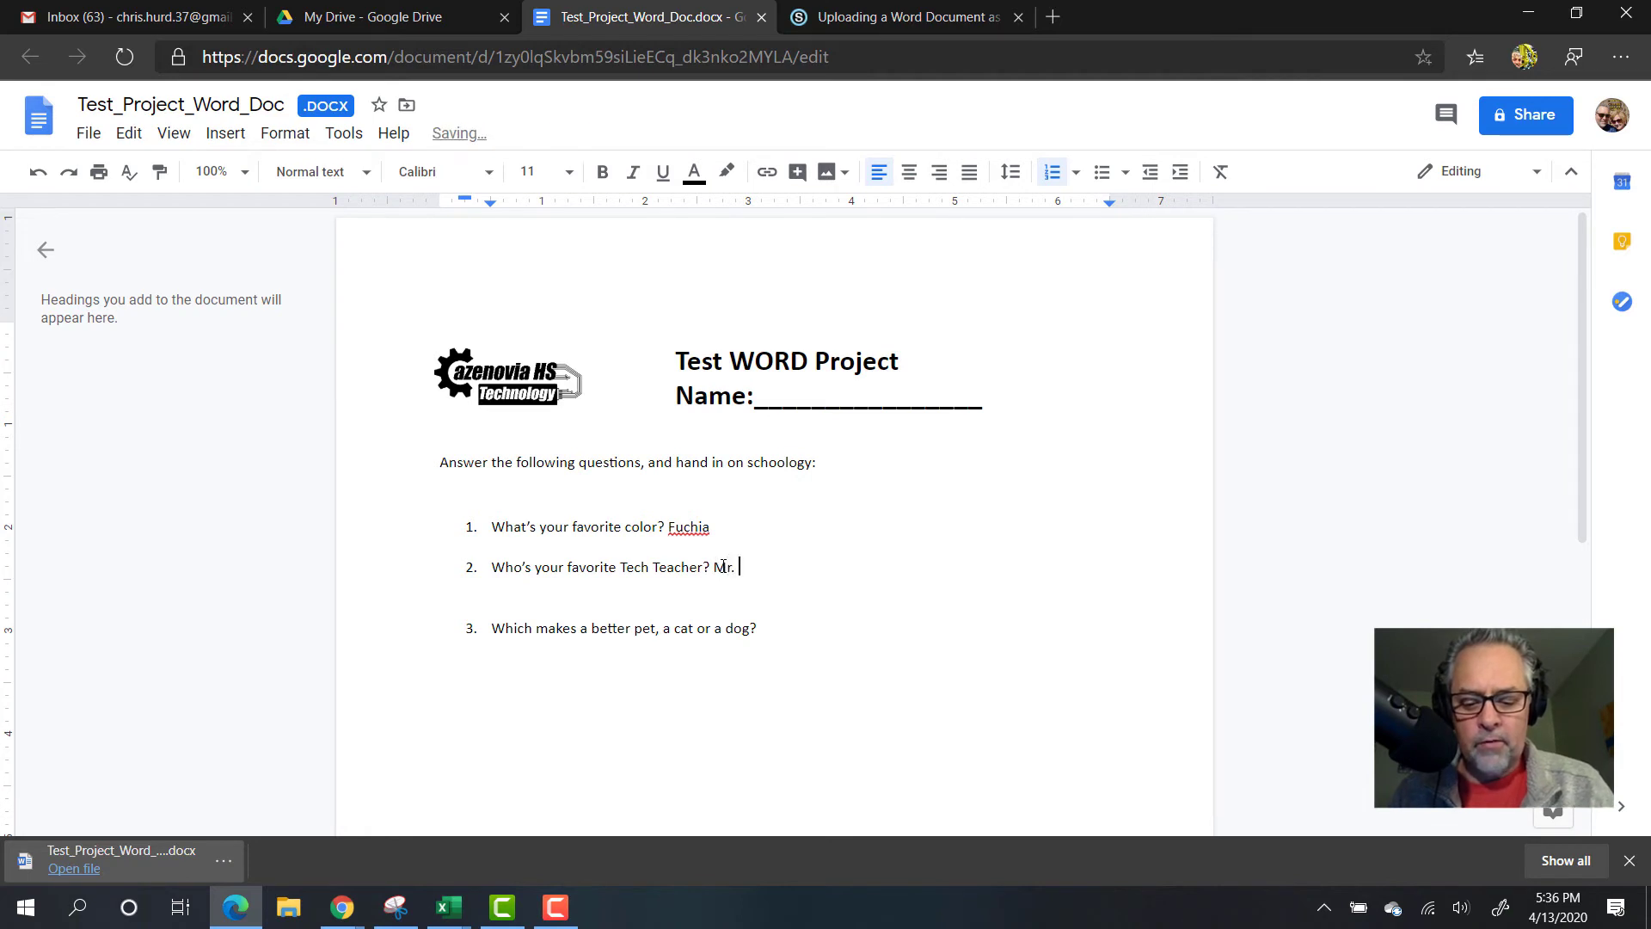
click(766, 631)
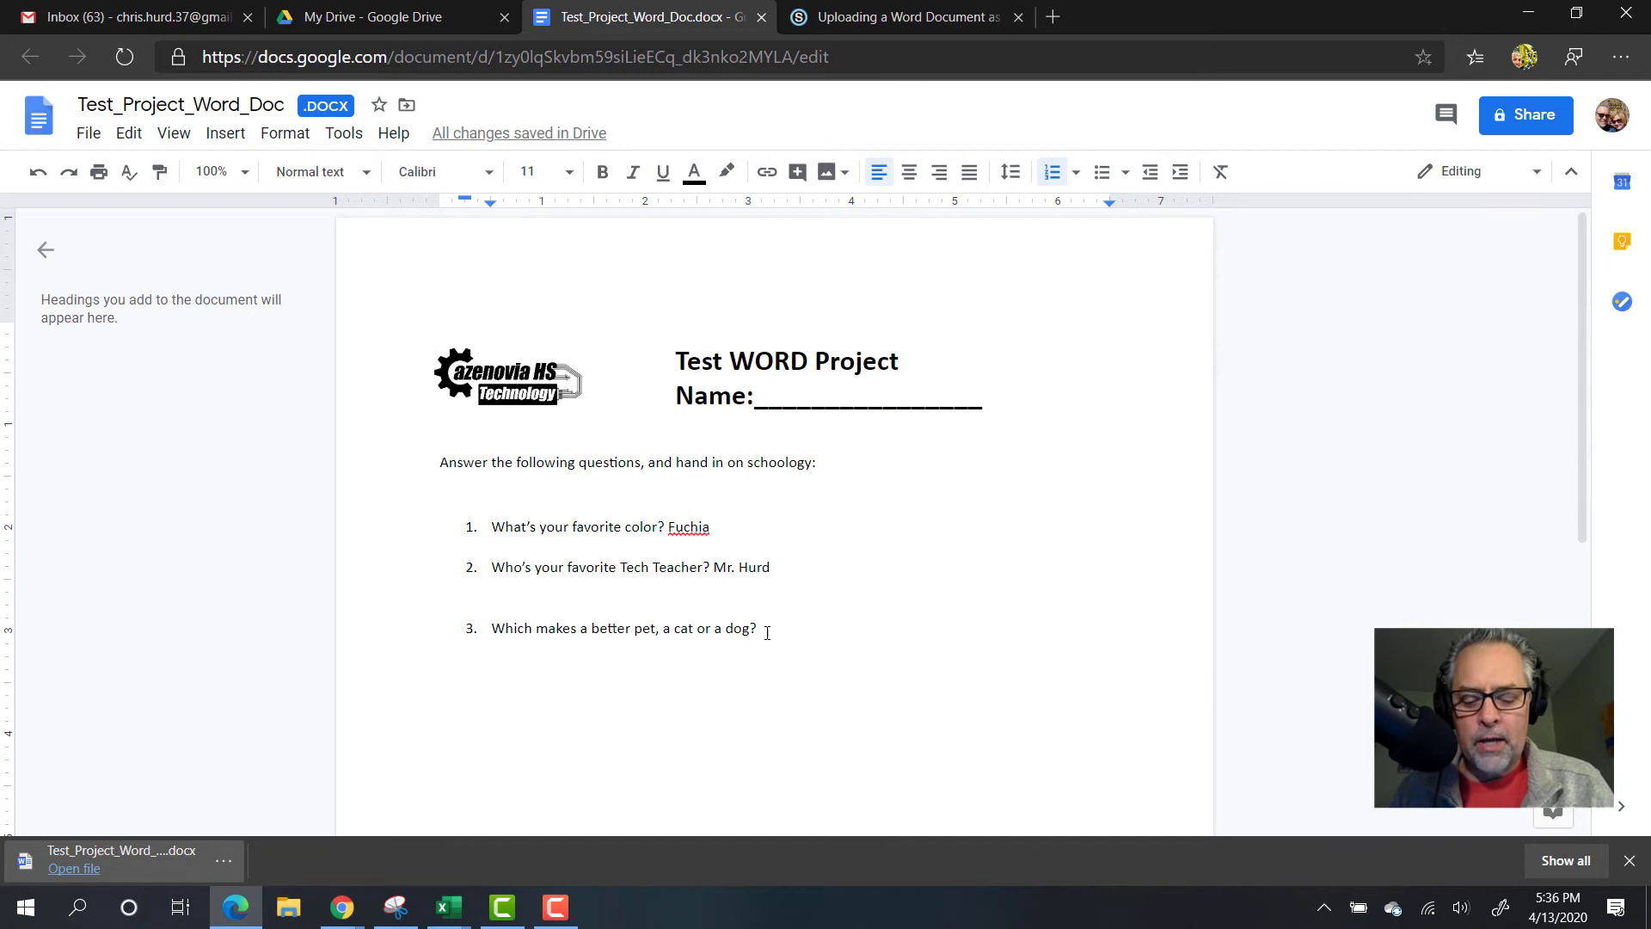
text(CA)
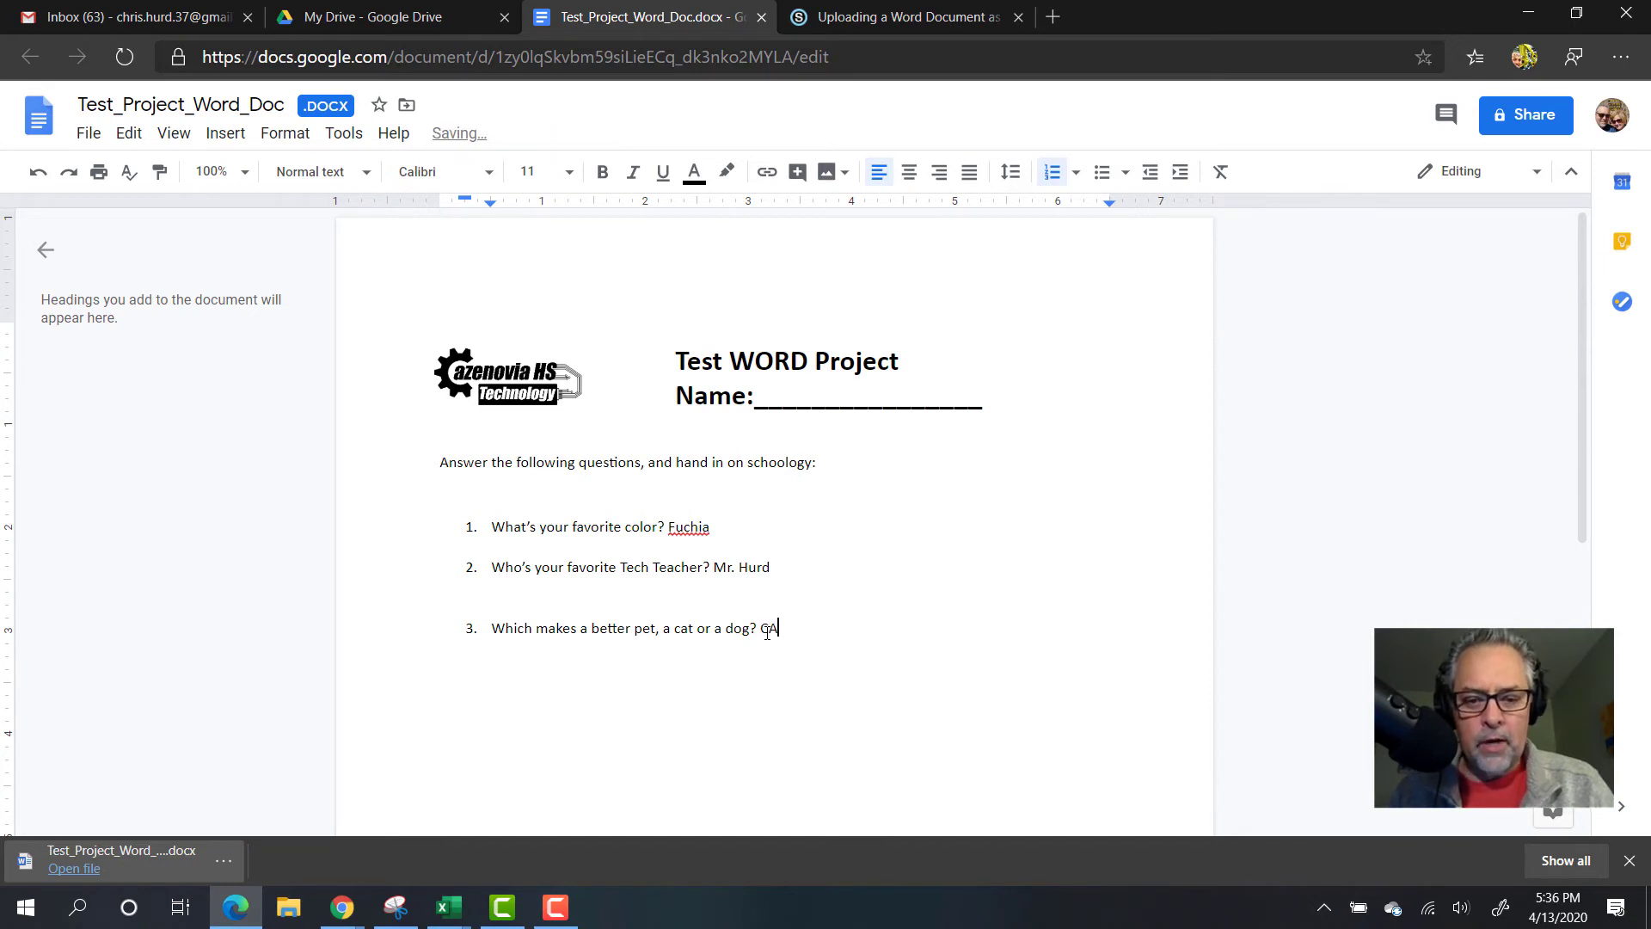
text(T!!!)
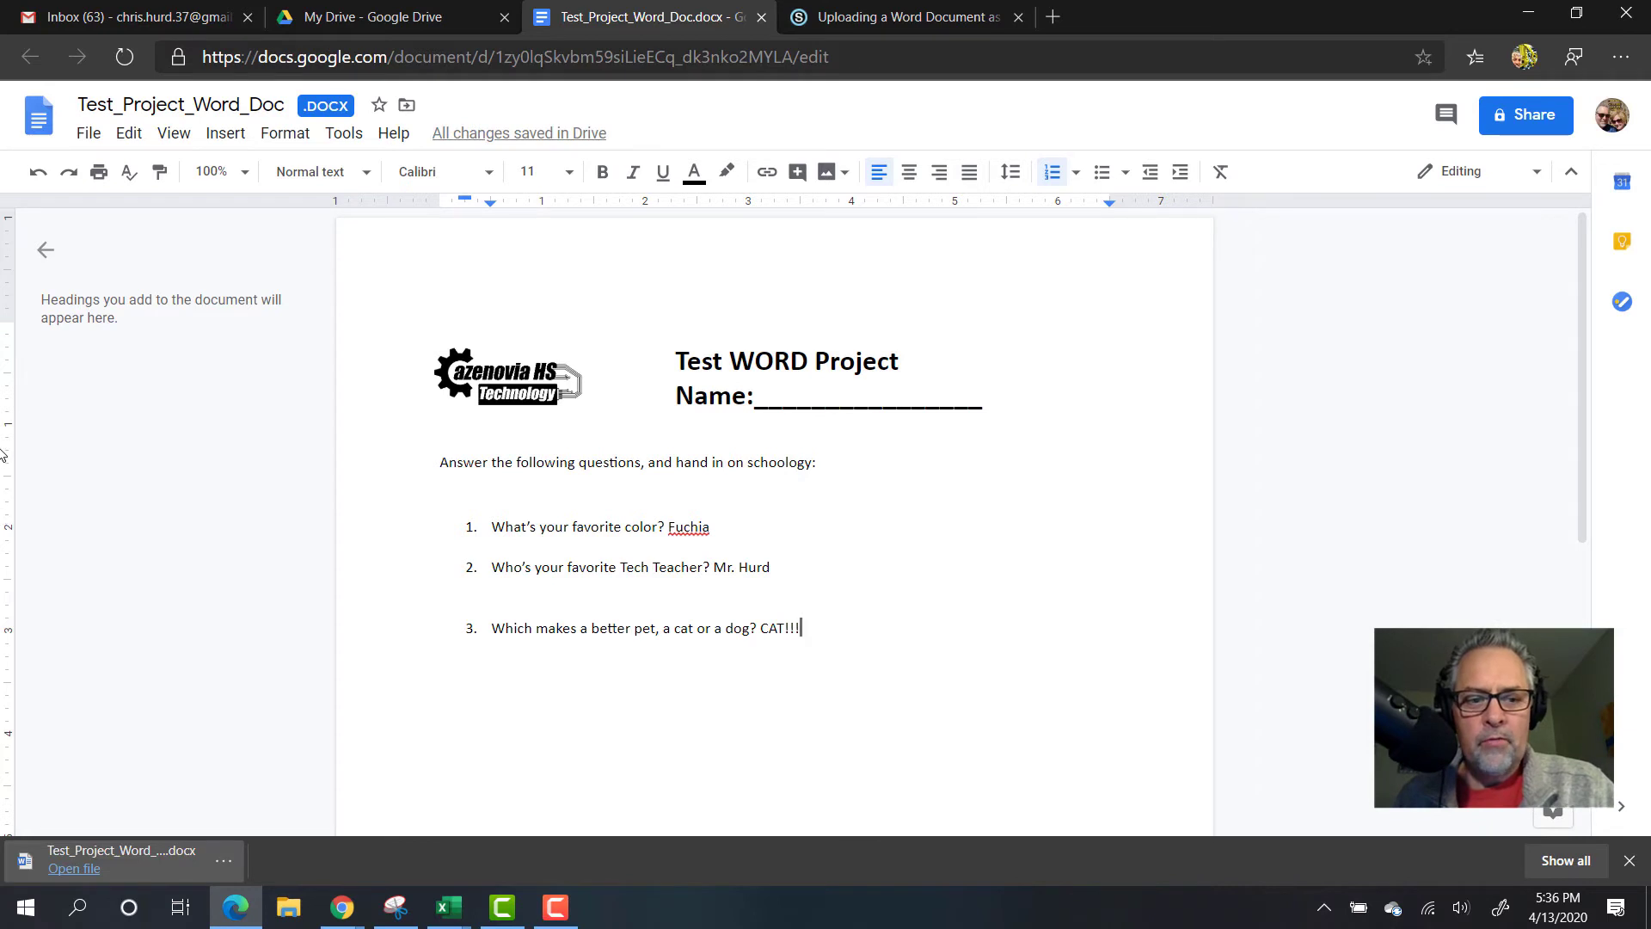
click(1287, 361)
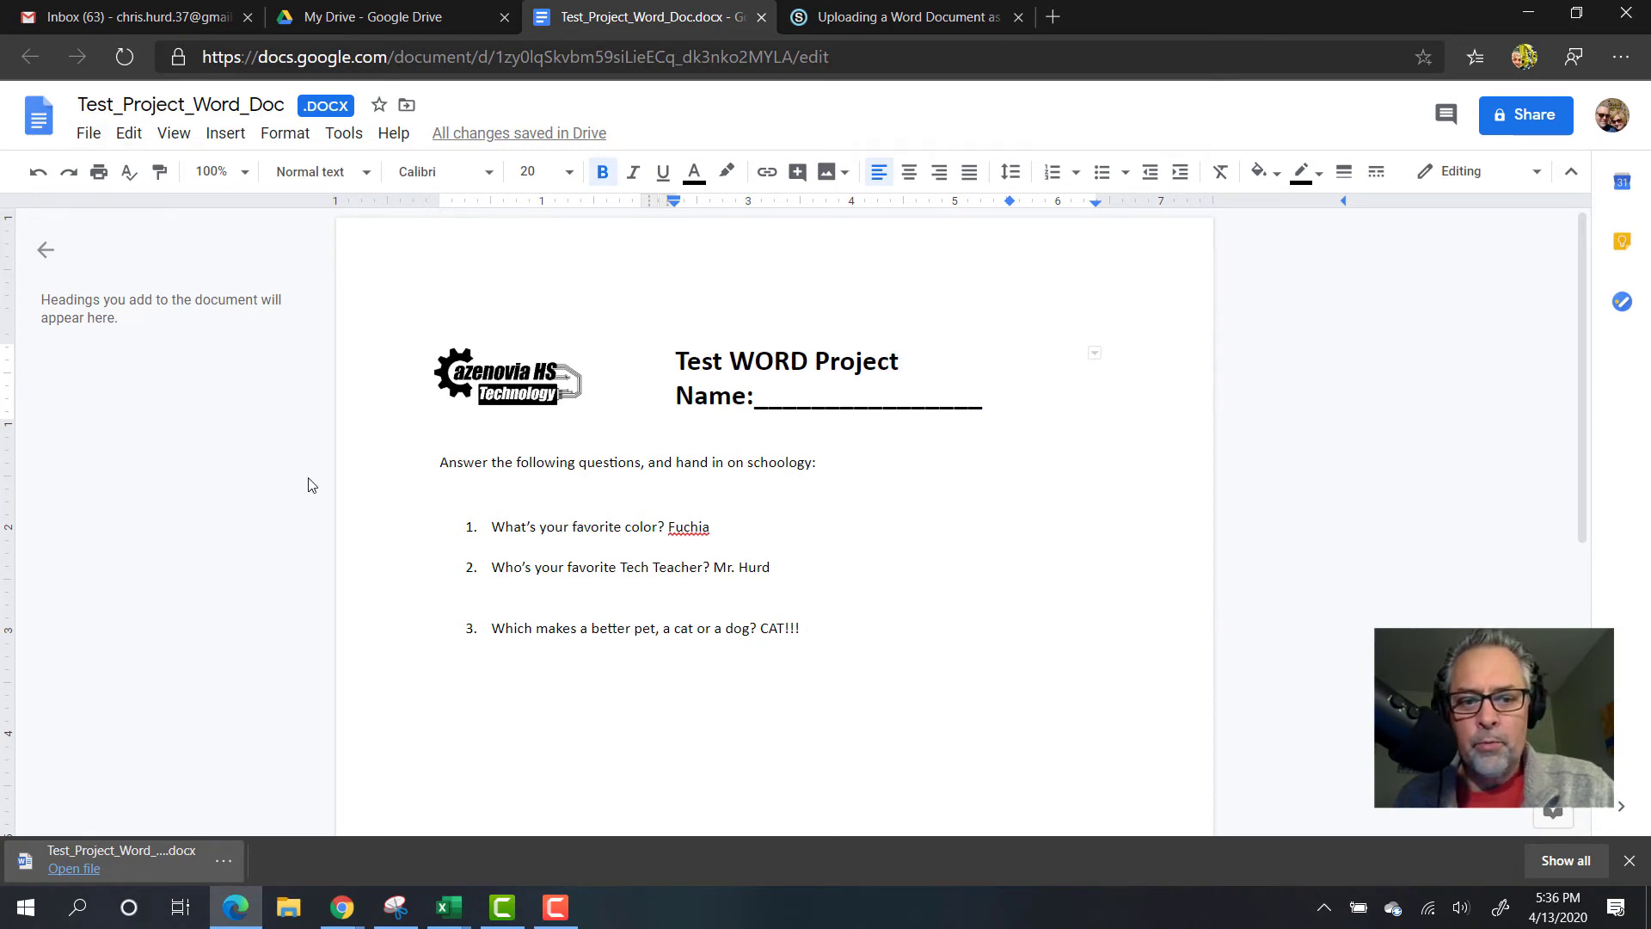
Download the document as Microsoft Word (.docx) and return to the Schoology tab
click(90, 137)
mouse_move(144, 380)
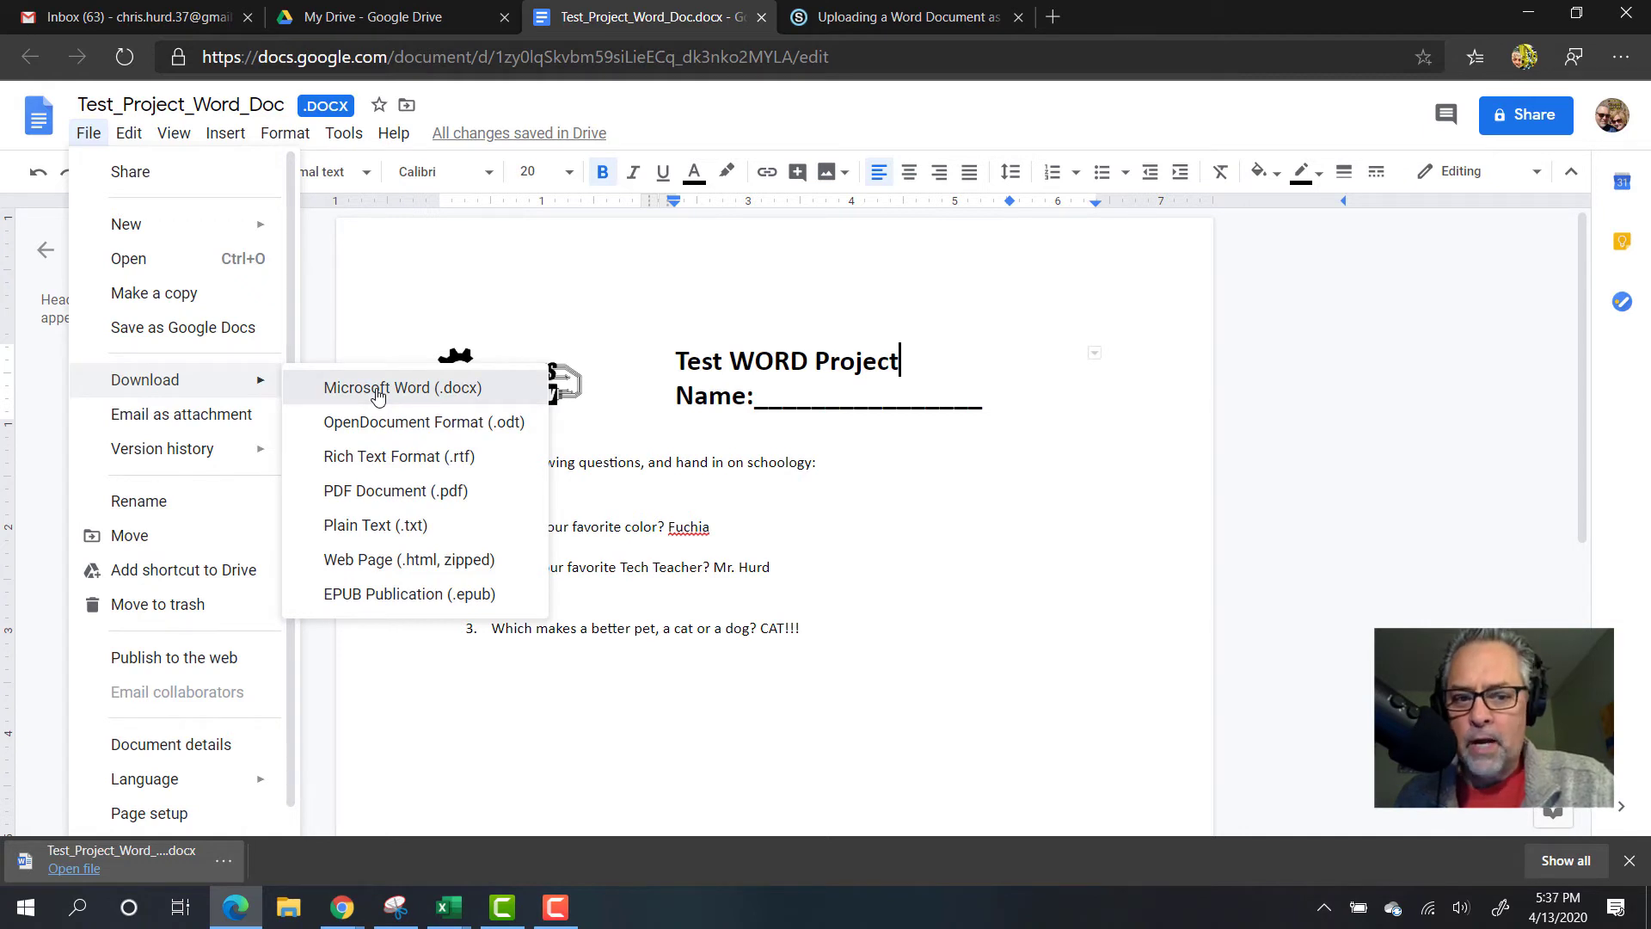
click(377, 393)
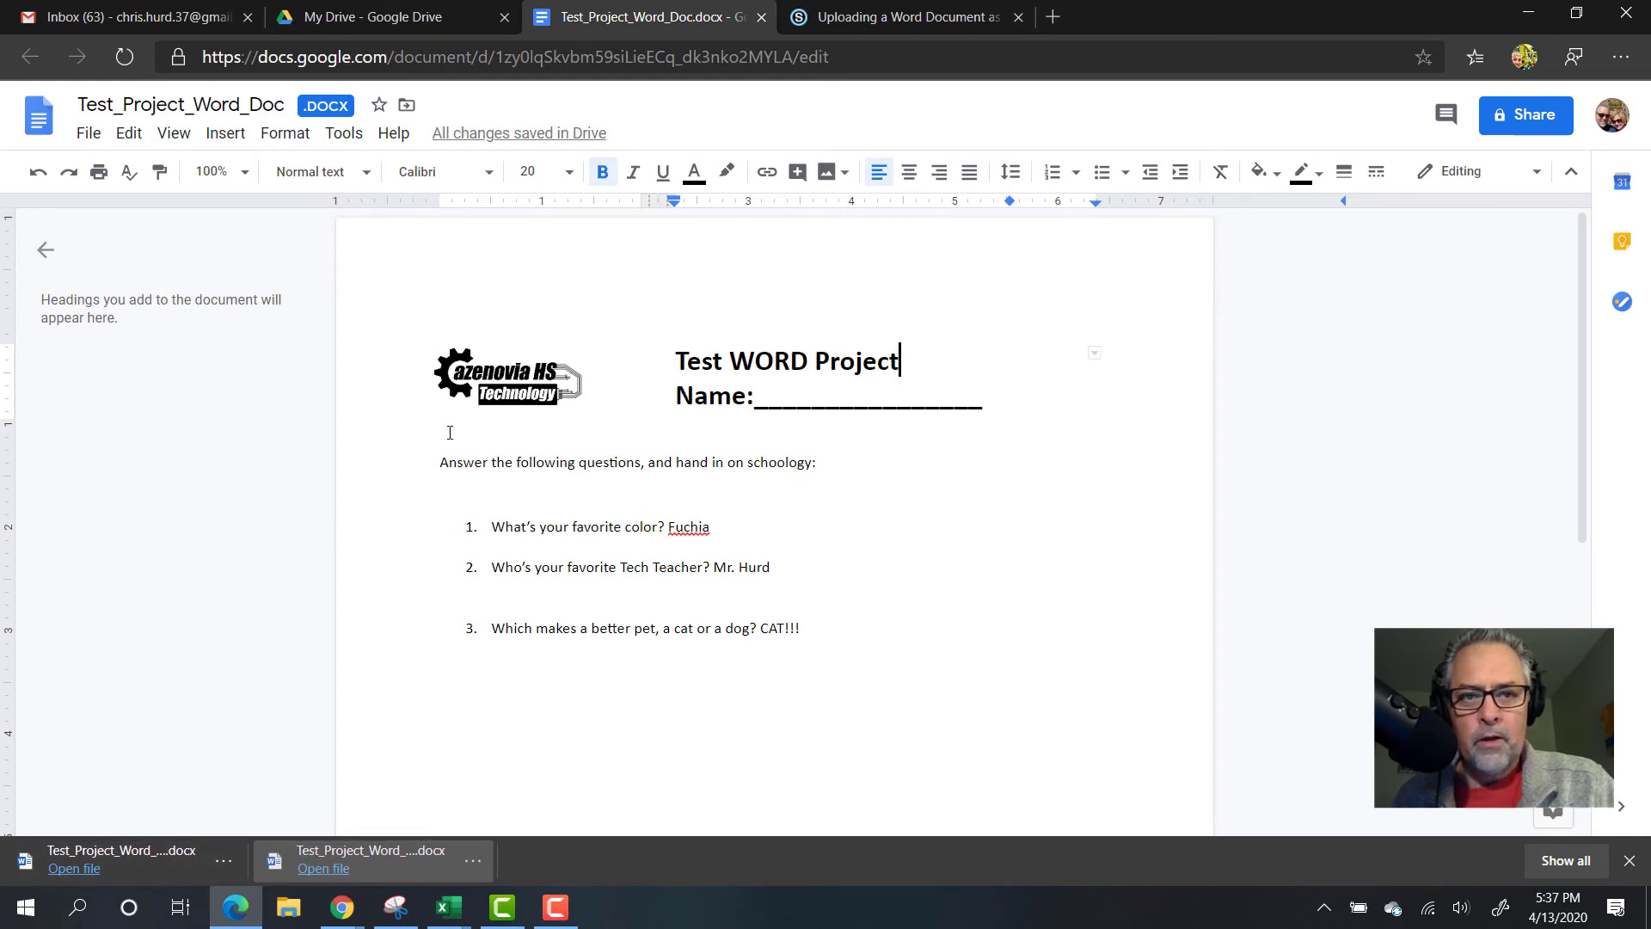
click(881, 17)
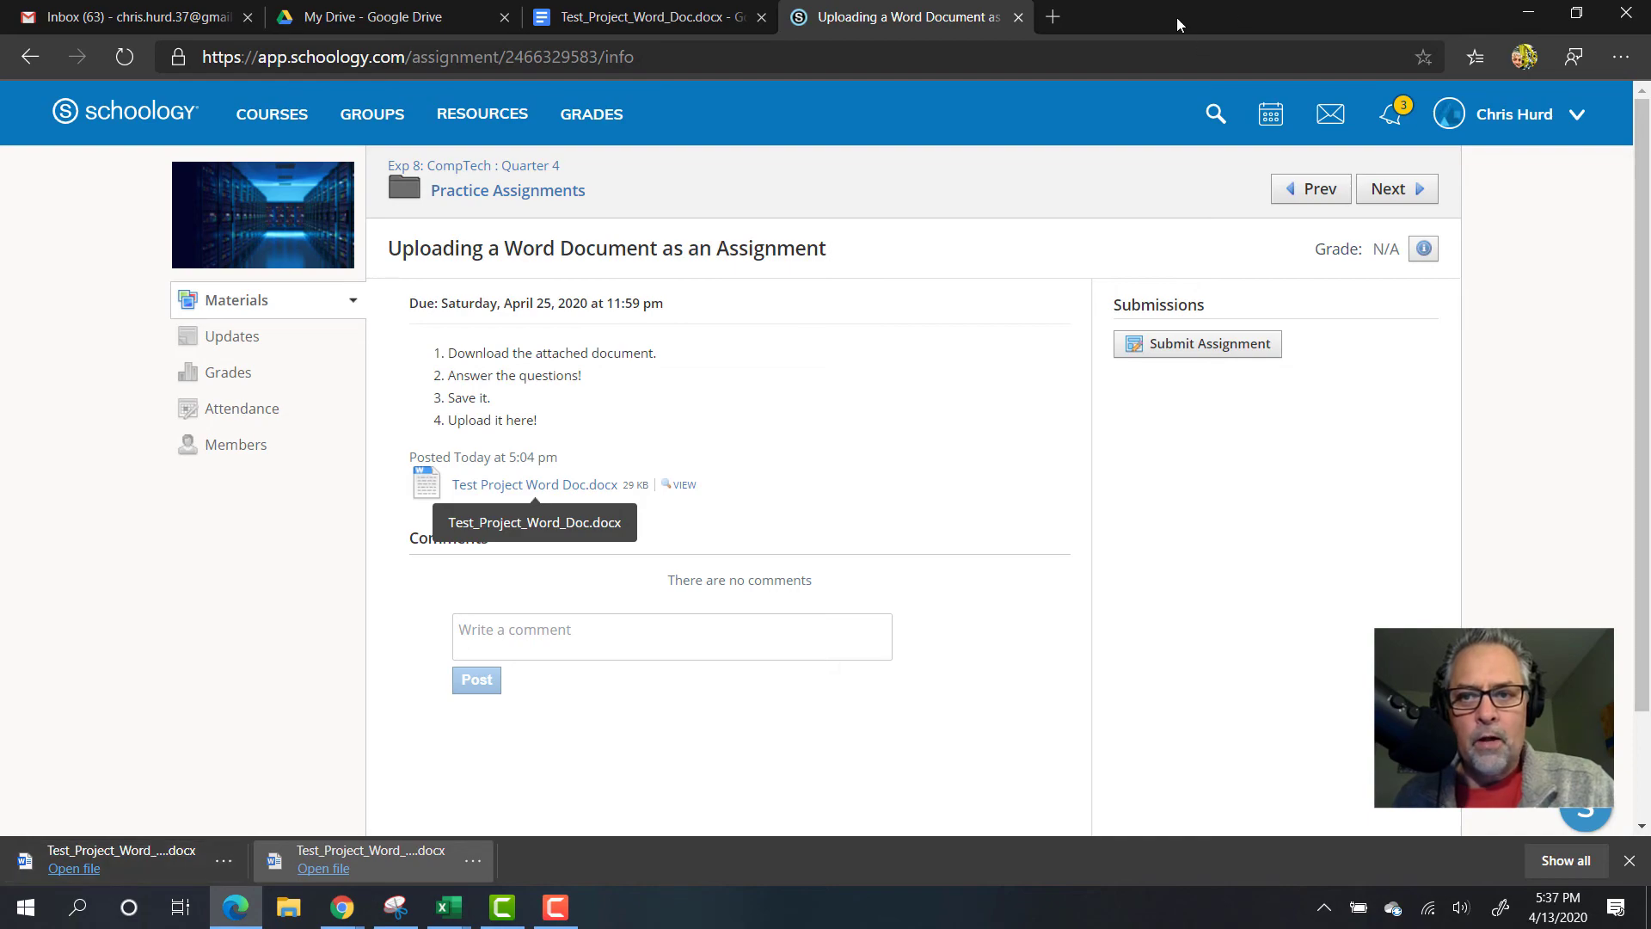
Drag the newly downloaded .docx onto the desktop, then re-maximize the browser
drag(1177, 16, 1650, 27)
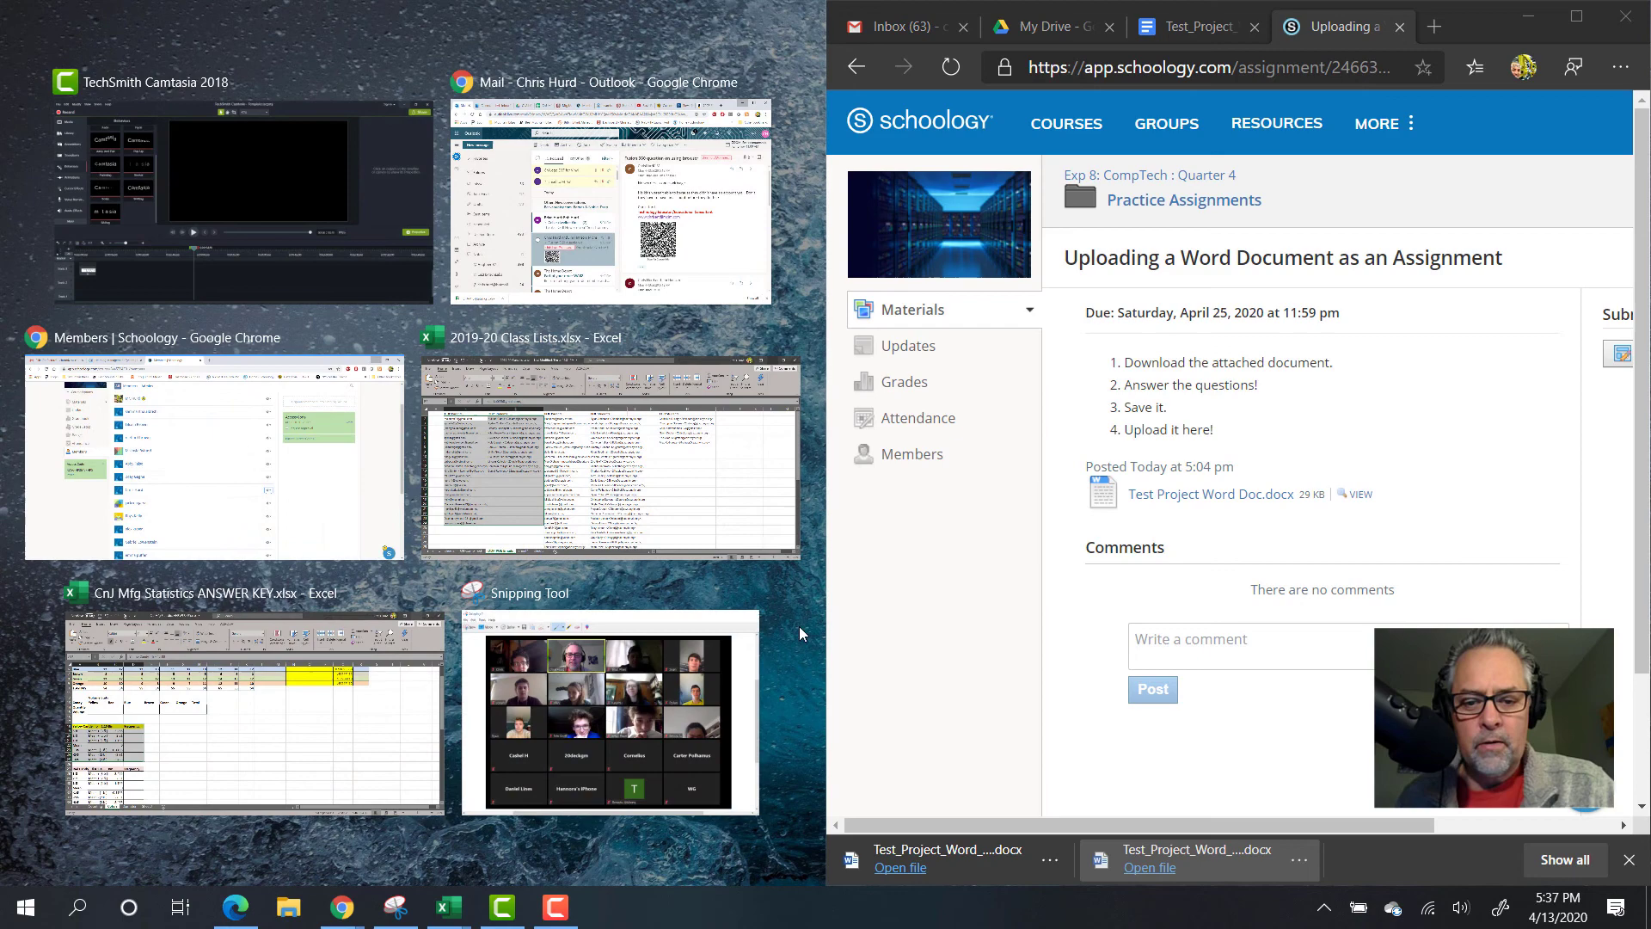
click(800, 618)
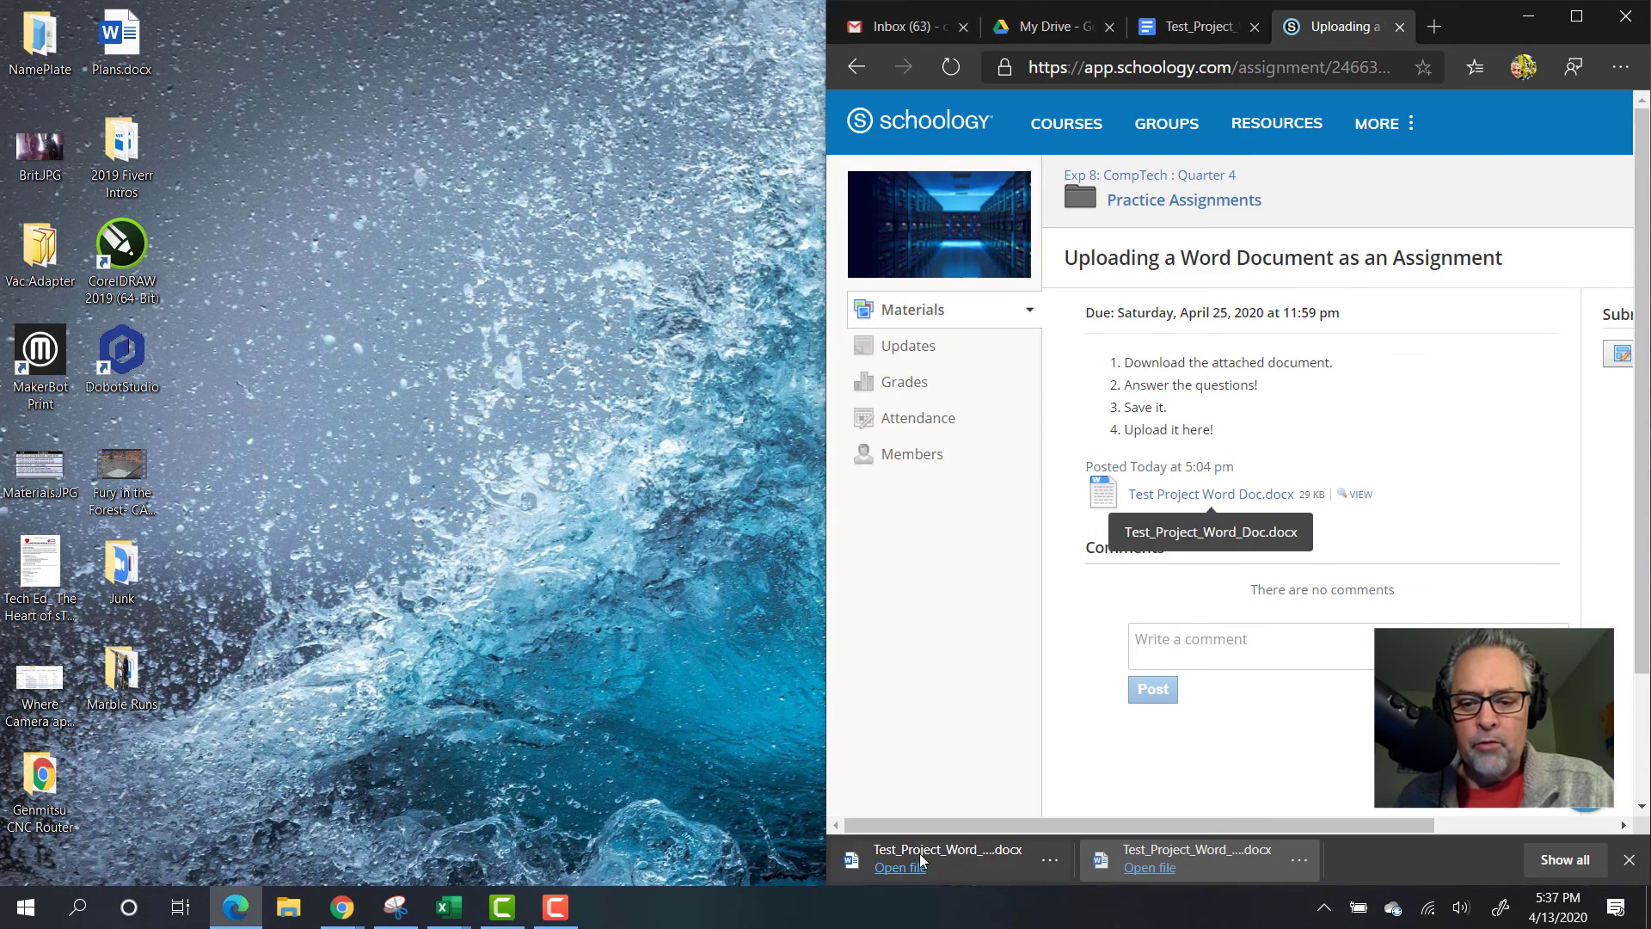
mouse_move(919, 852)
mouse_down()
mouse_move(483, 642)
mouse_move(411, 410)
mouse_up()
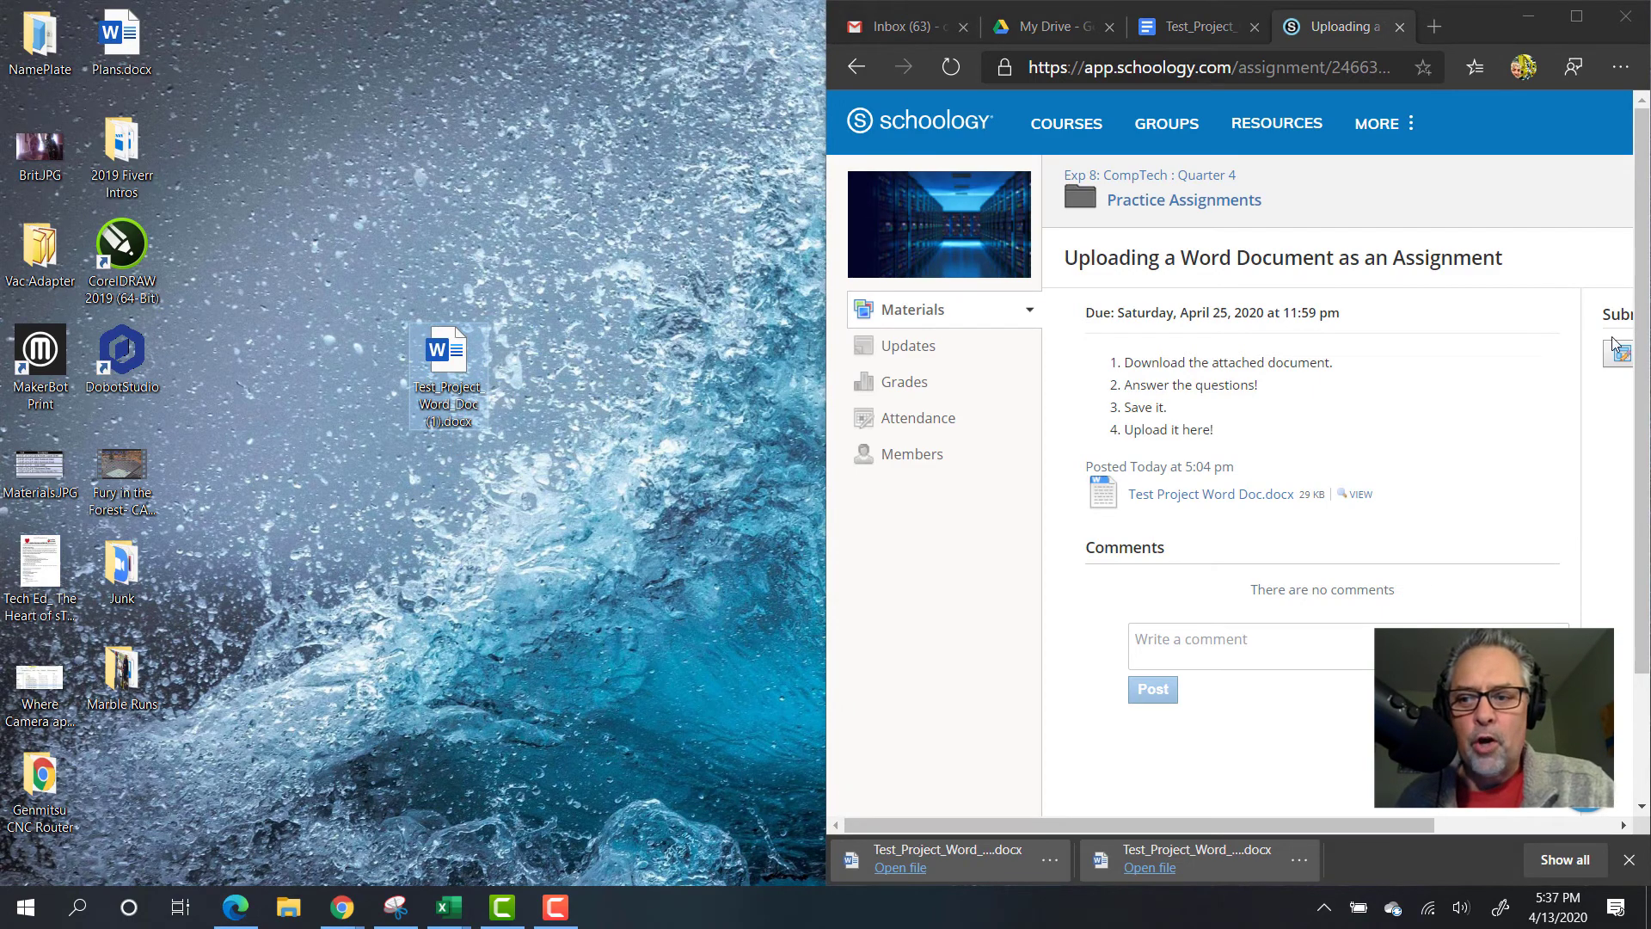
click(1576, 17)
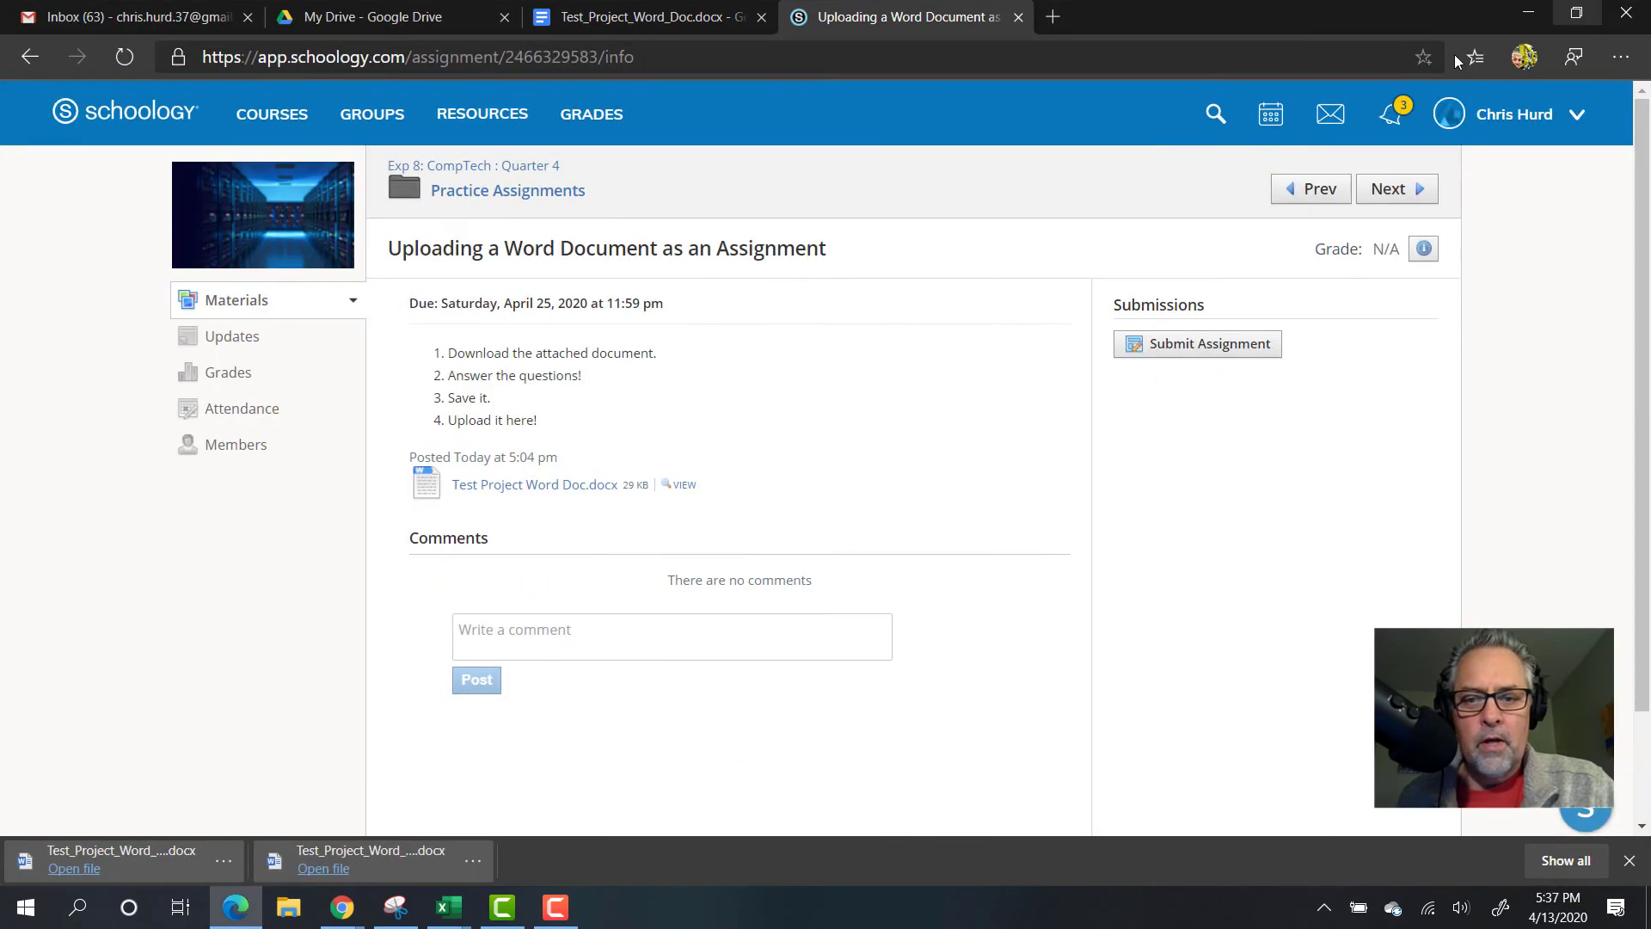
Start a submission and choose Test_Project_Word_Doc (1).docx from OneDrive > Desktop
click(1184, 345)
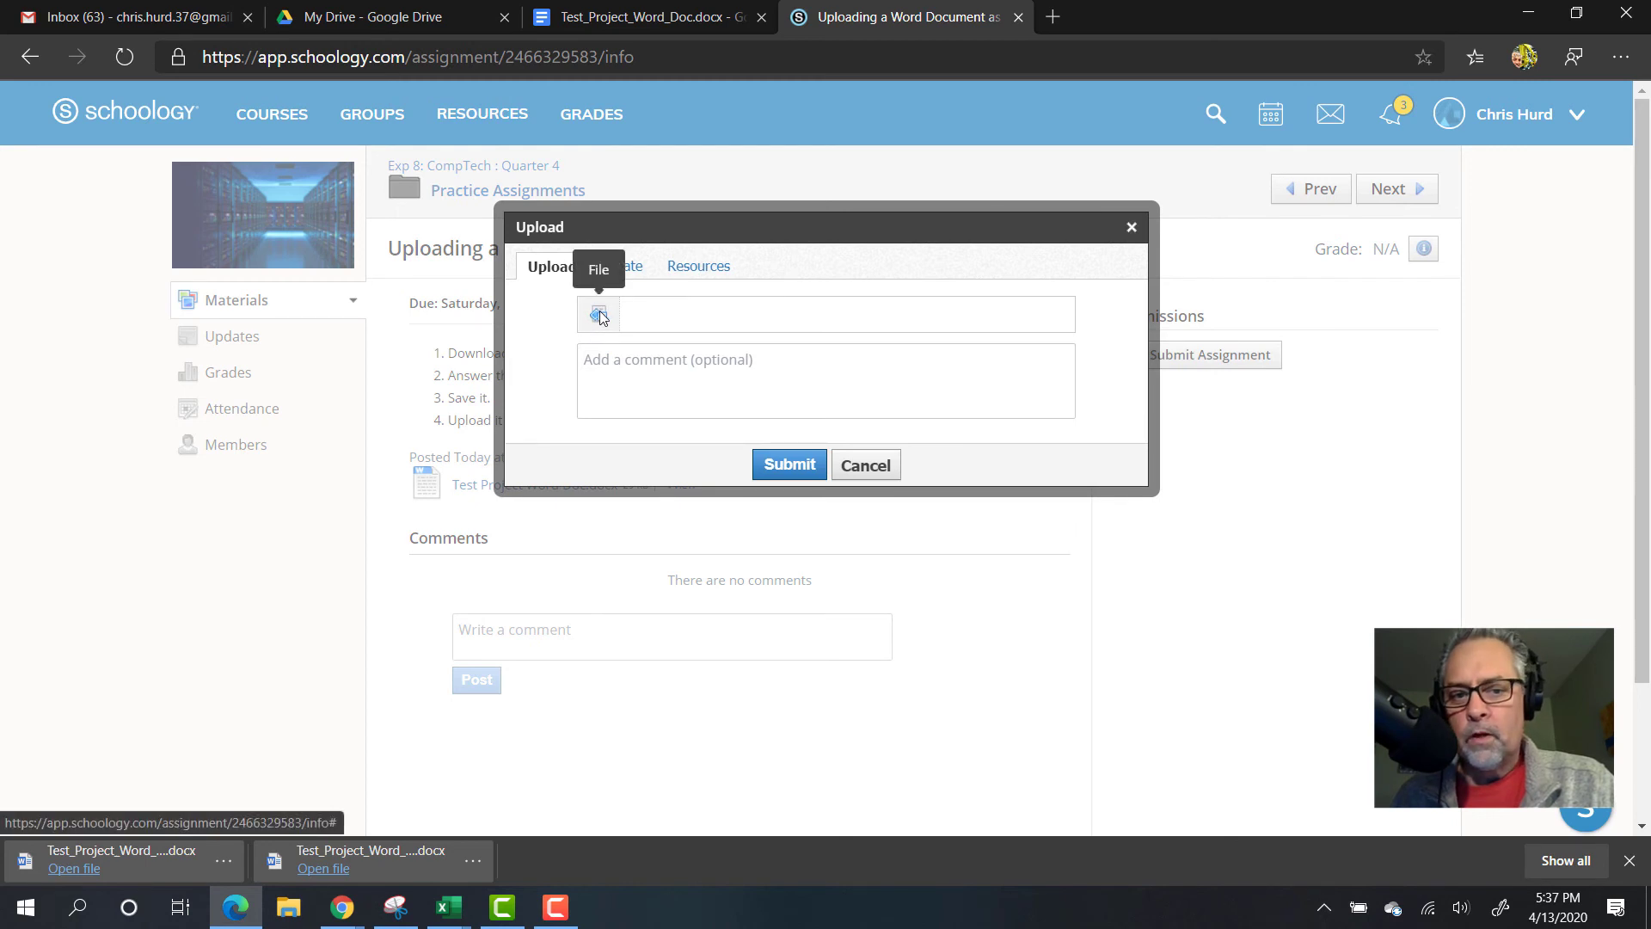
click(600, 317)
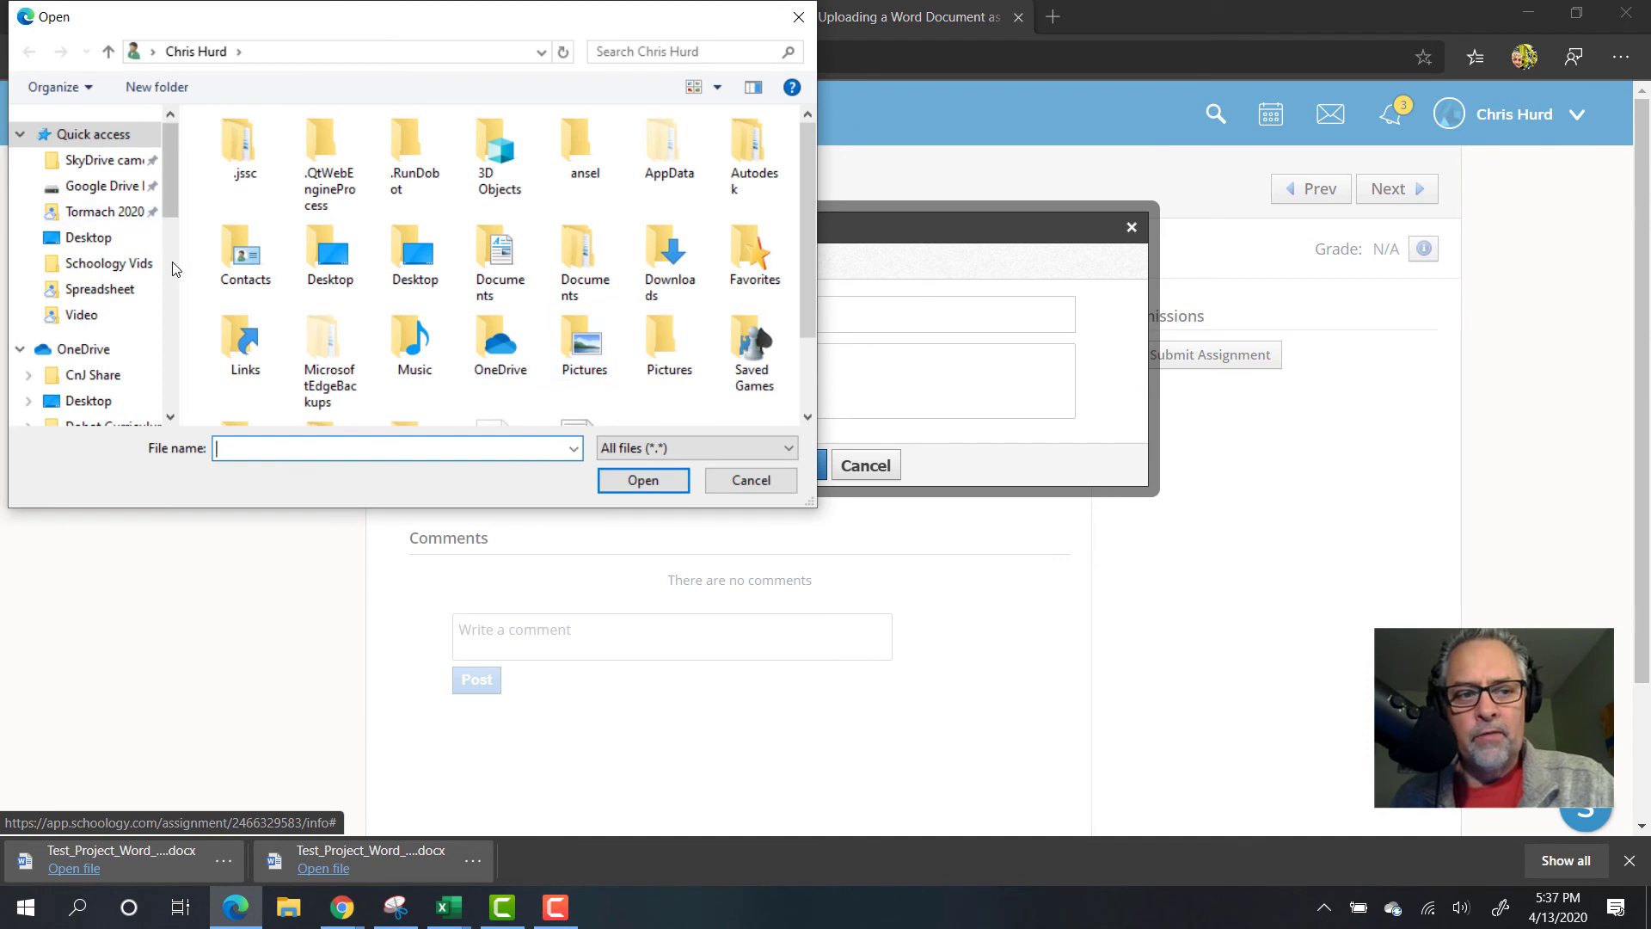
scroll(166, 207, down, 1)
scroll(165, 211, down, 1)
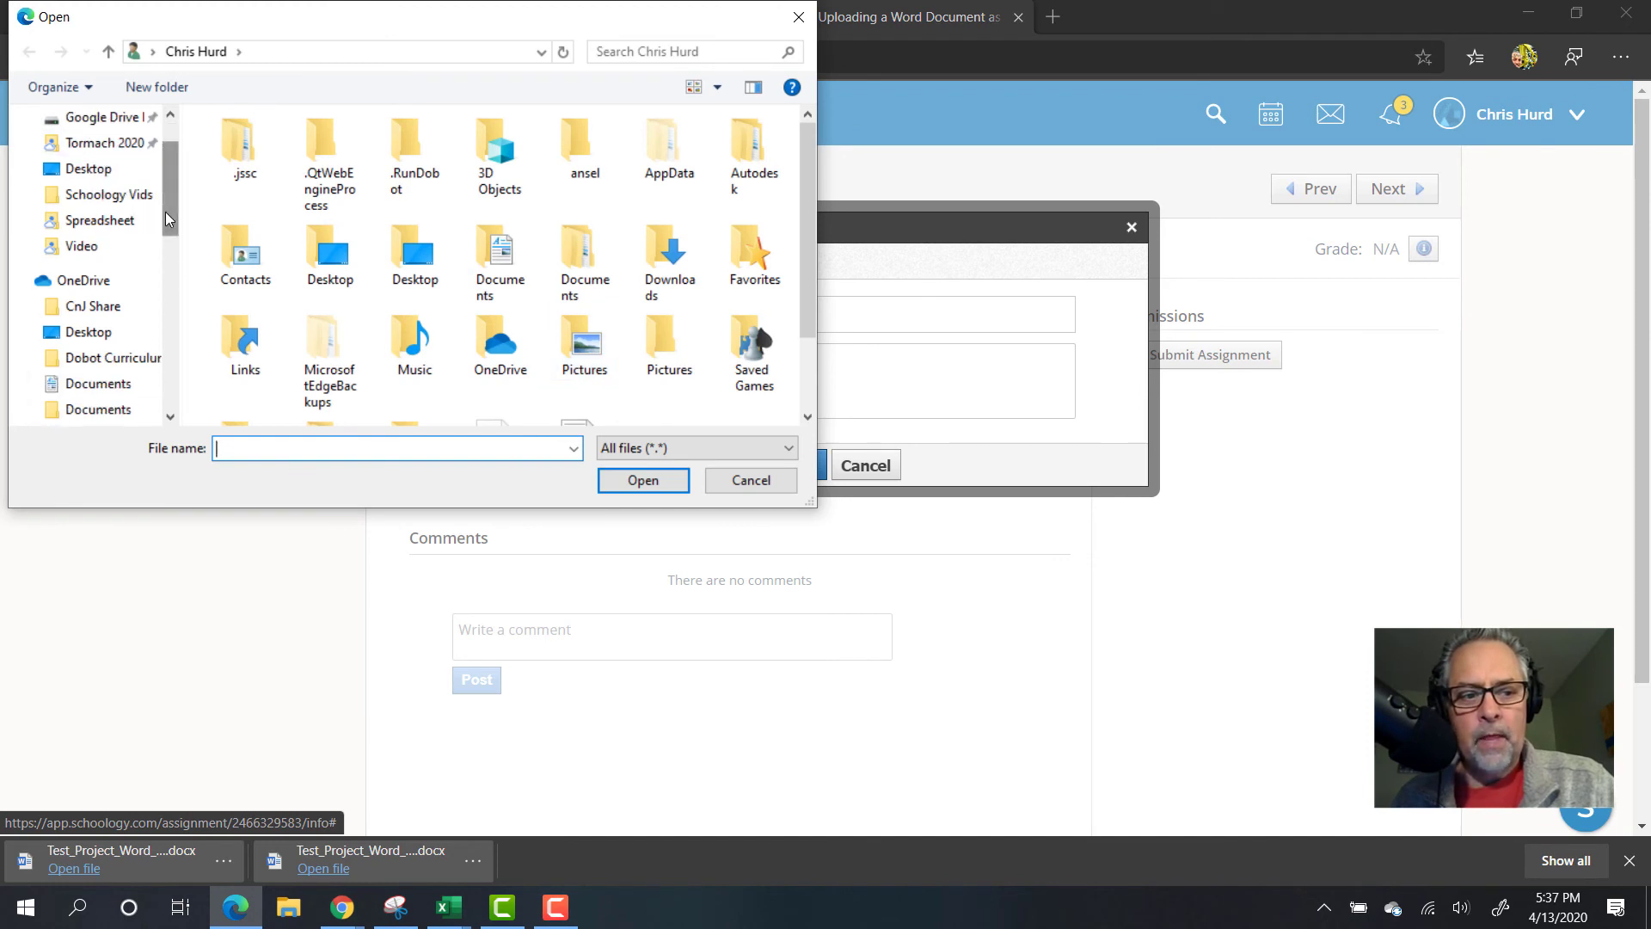
click(85, 337)
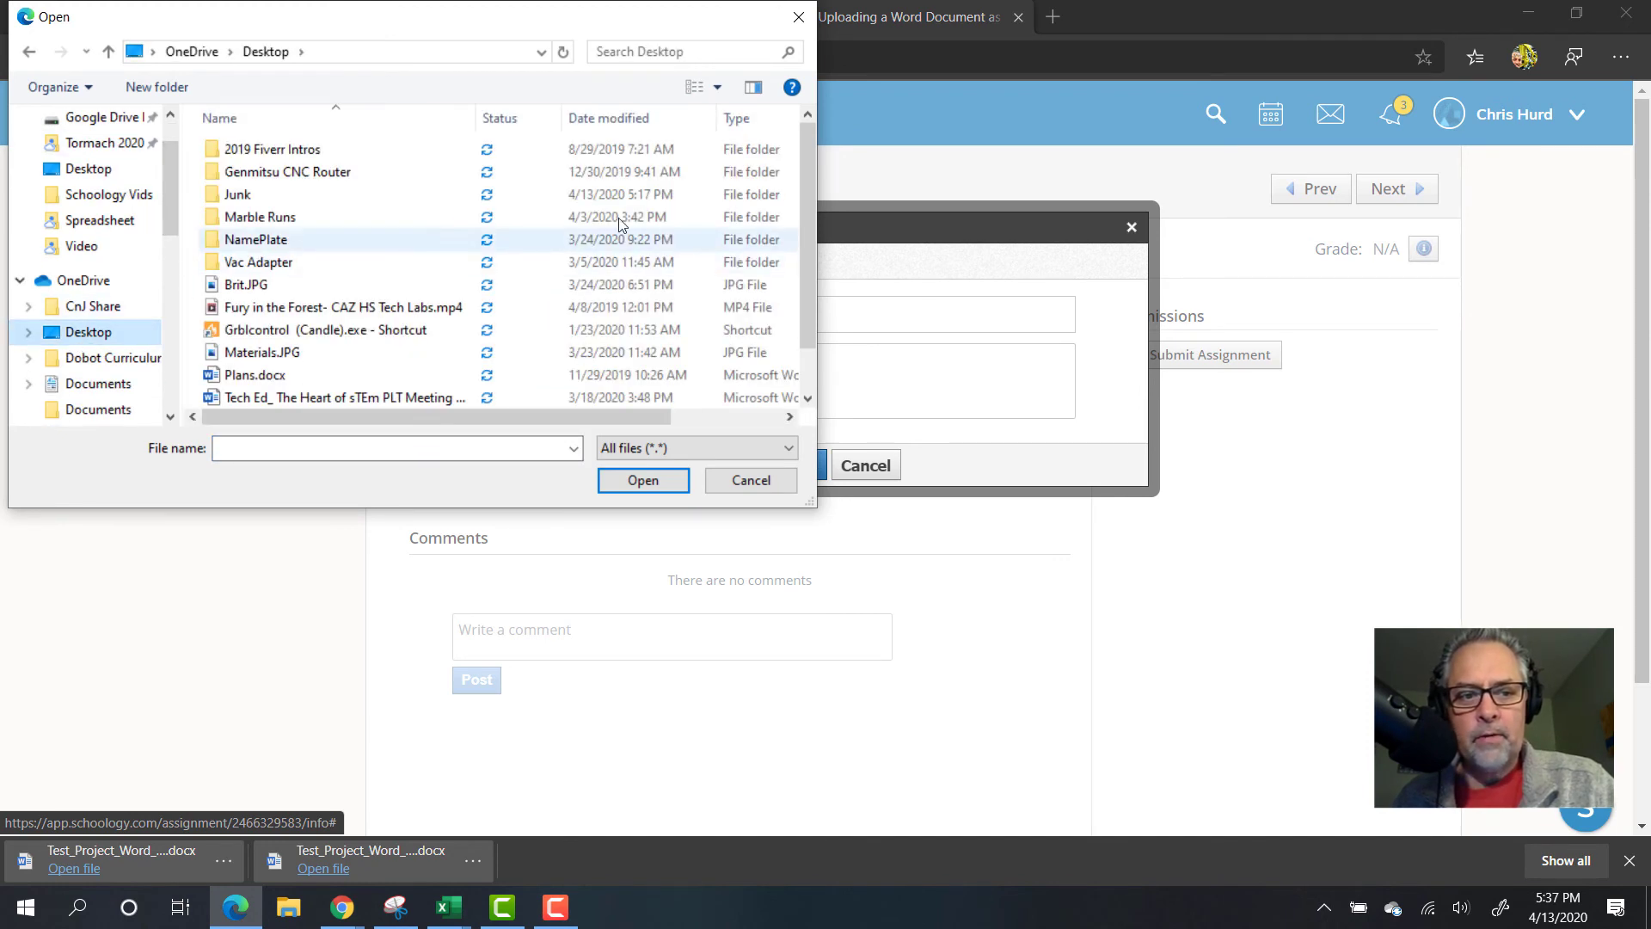
drag(814, 150, 803, 181)
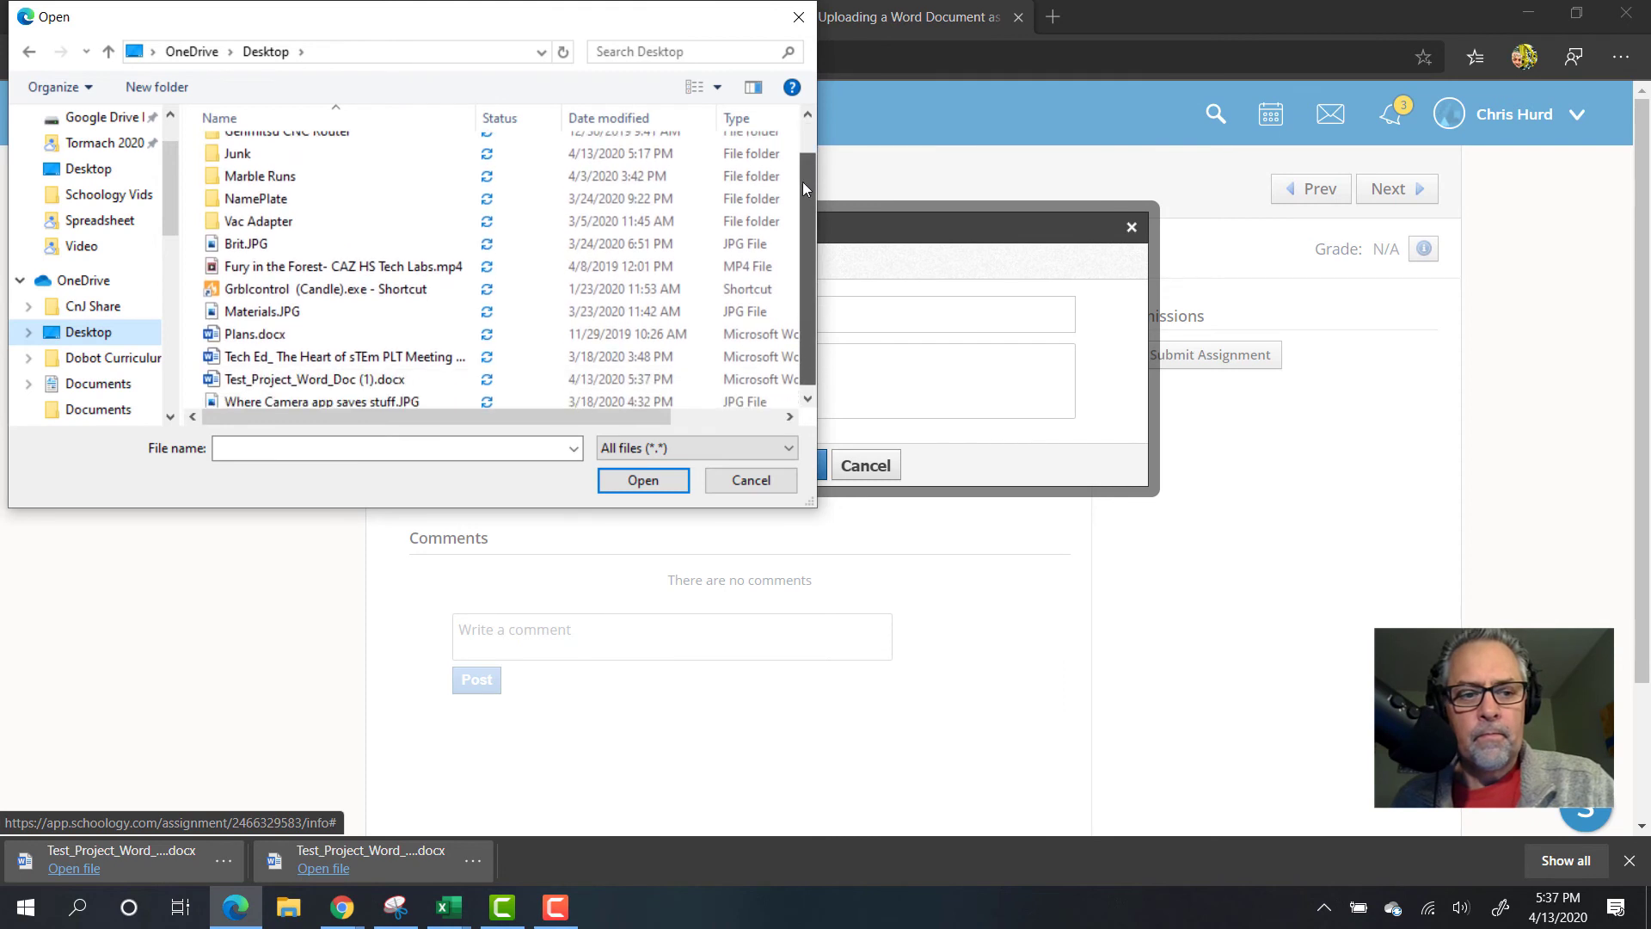
click(313, 375)
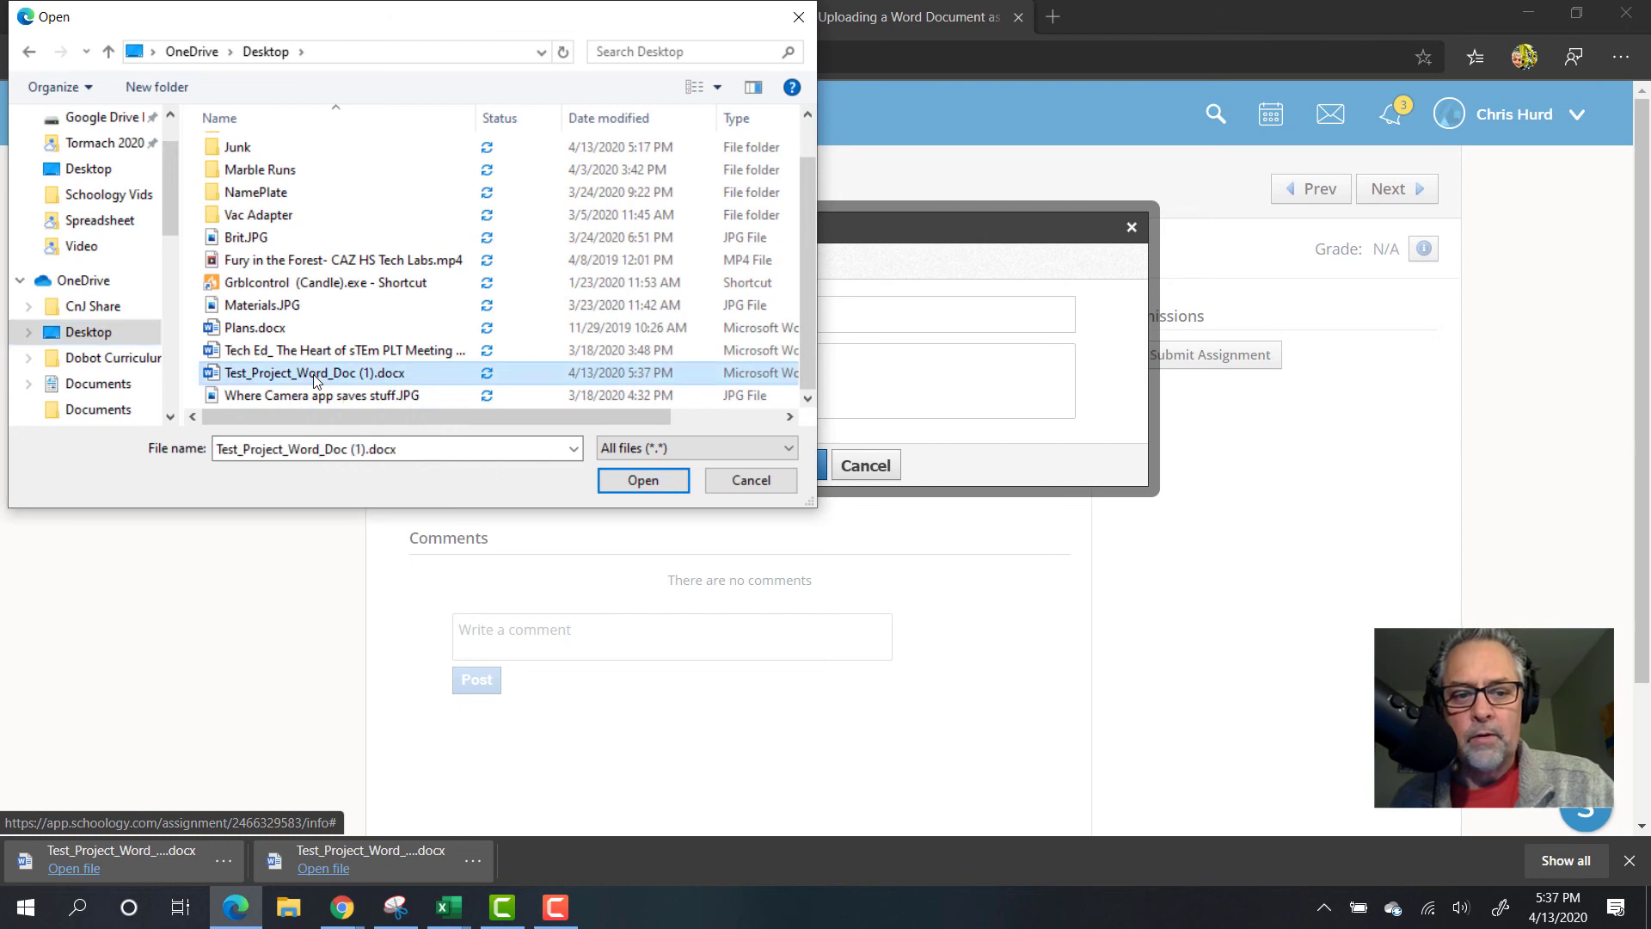
click(624, 480)
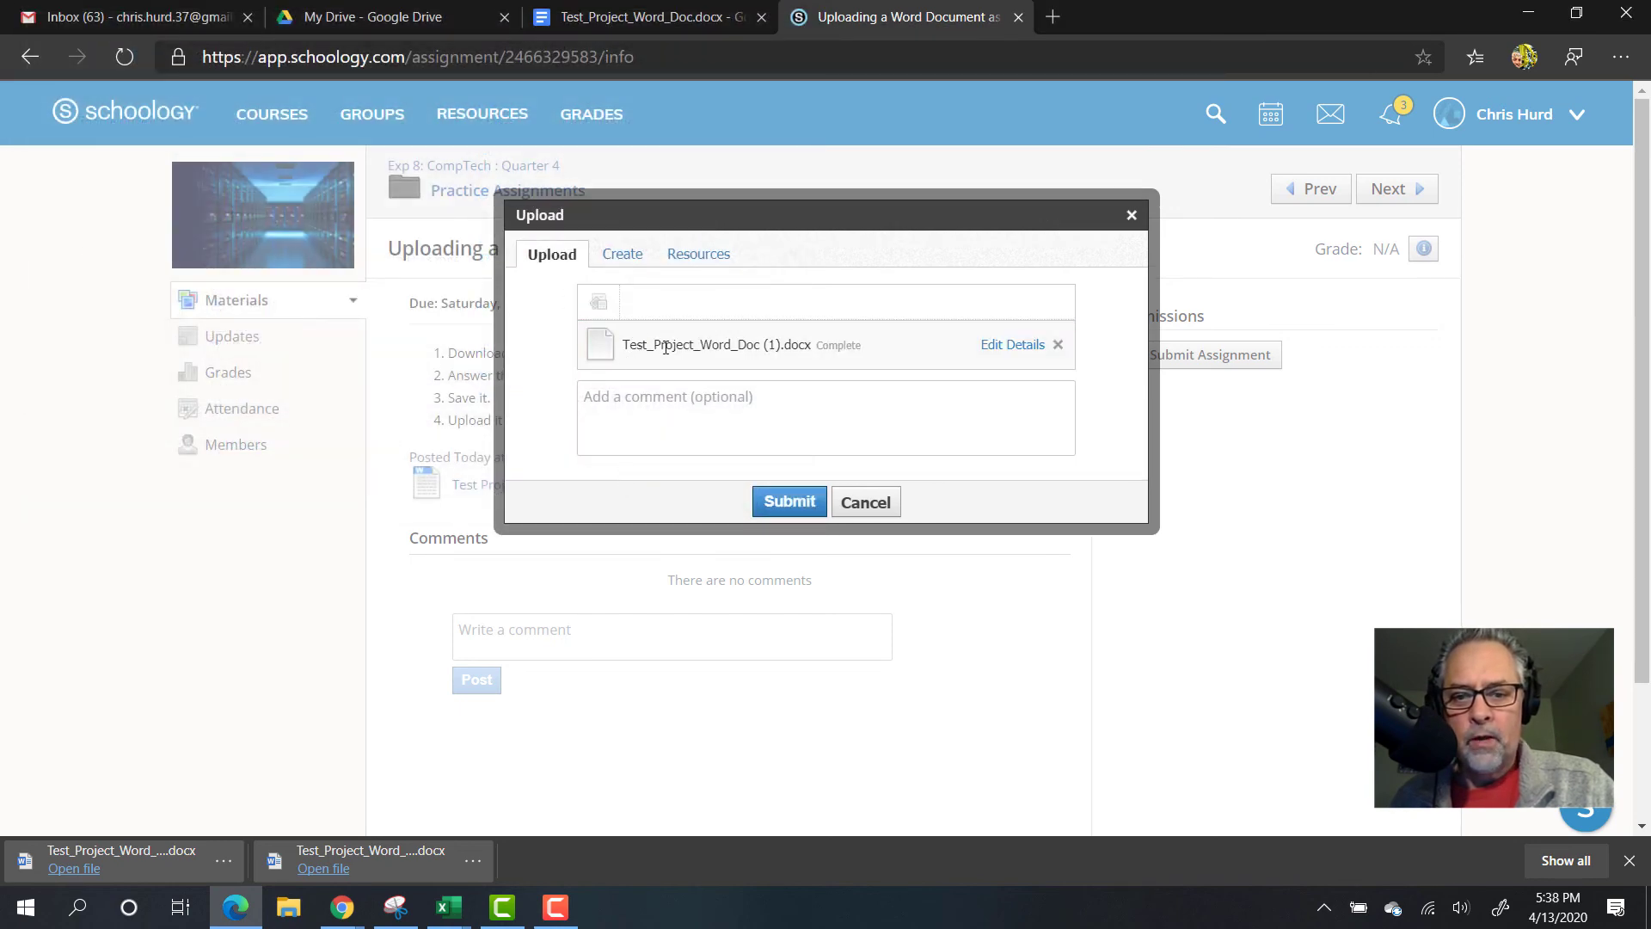
Submit the uploaded Test_Project_Word_Doc (1).docx from the Upload dialog
click(789, 502)
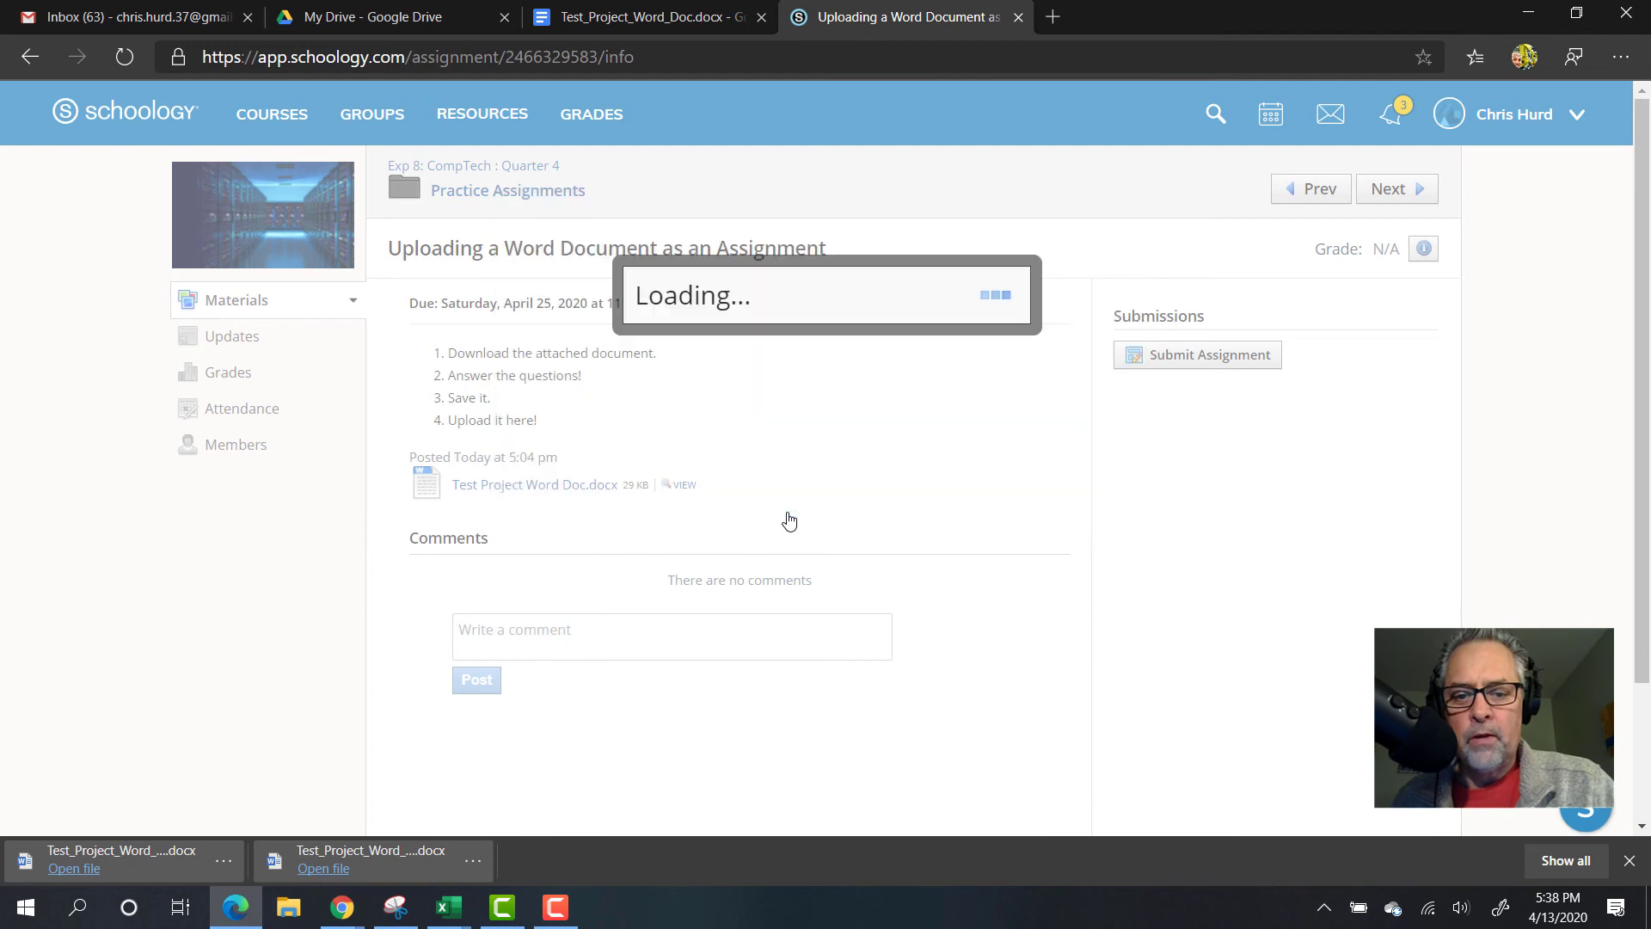